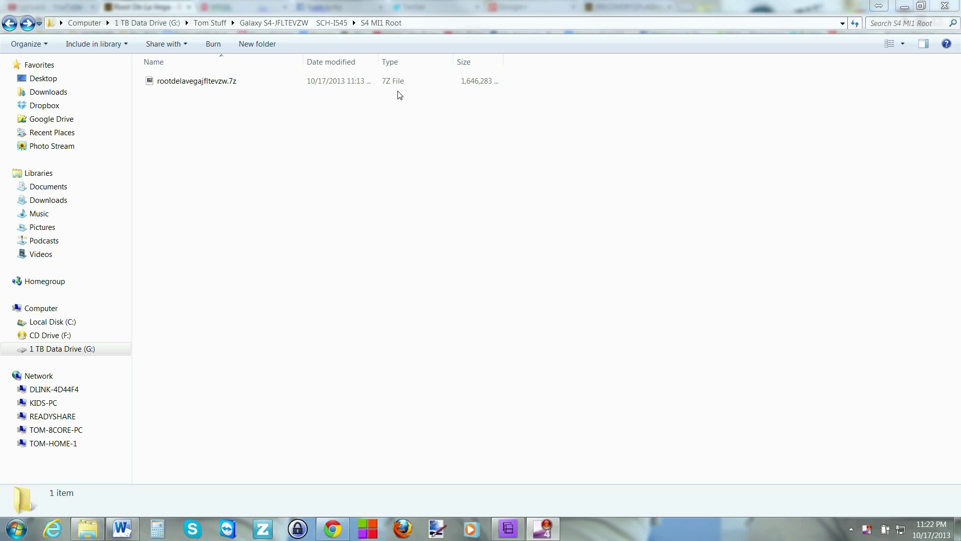
Step: Switch to Chrome and review the download link and rooting instructions in the Root de la Vega forum thread
left_click(208, 89)
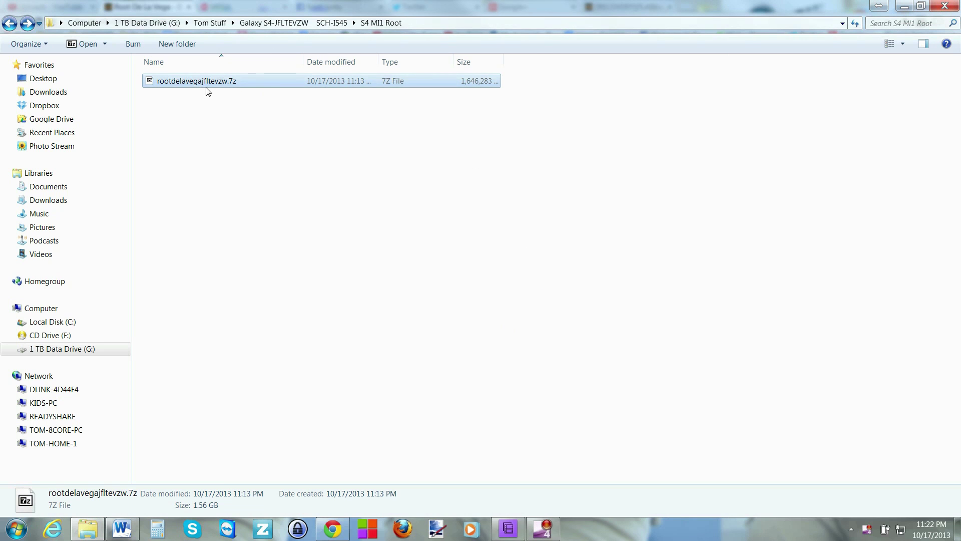
left_click(333, 528)
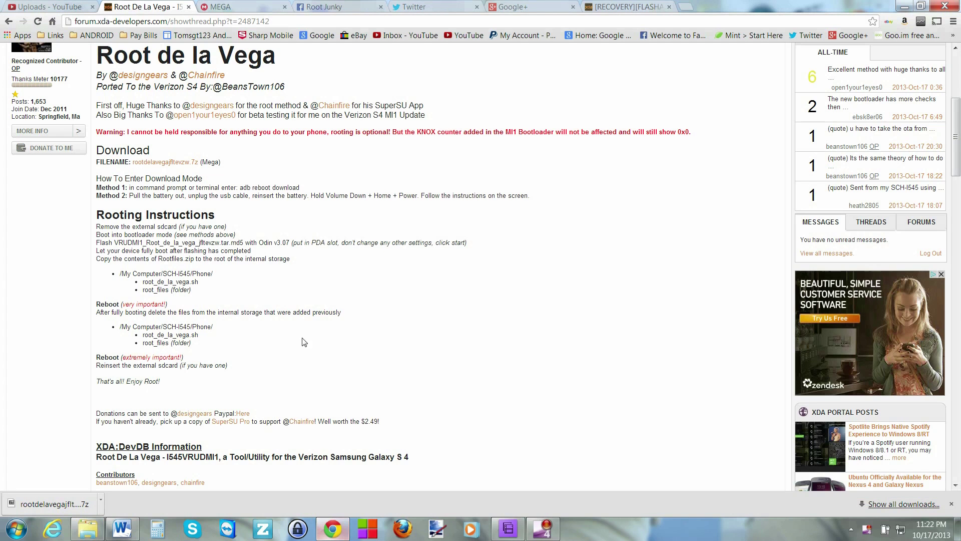
scroll(255, 118, "up", 2)
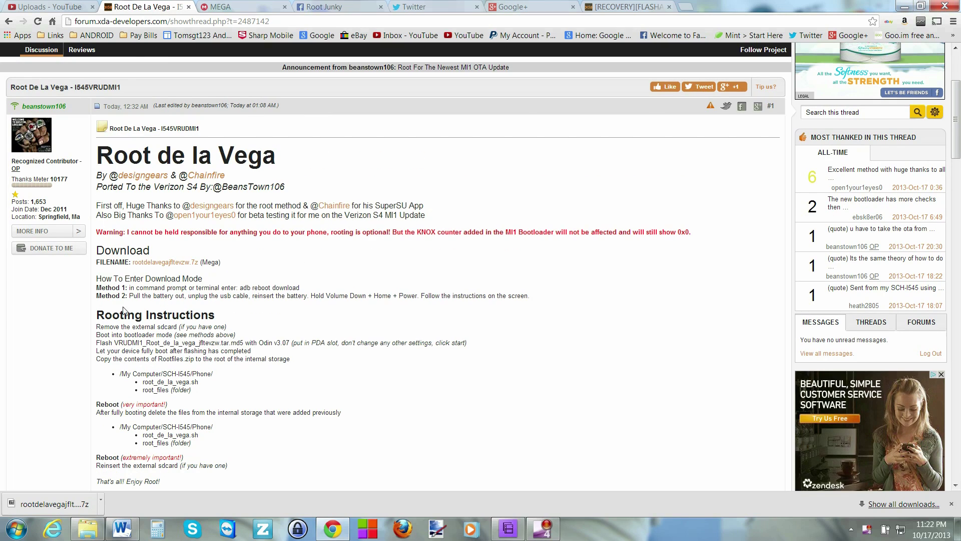
scroll(215, 305, "down", 1)
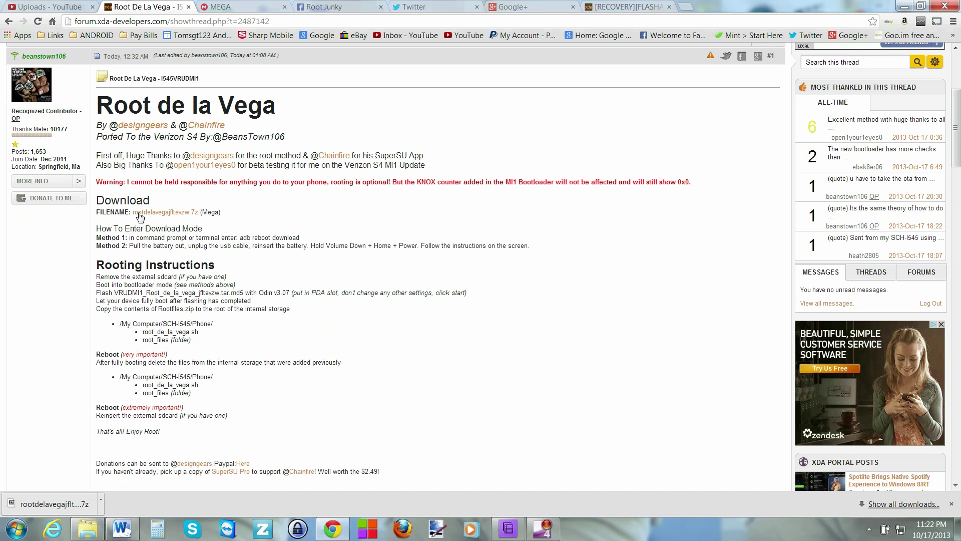
Step: Switch back to Windows Explorer and extract rootdelavegajfltevzw.7z with 7-Zip into the S4 MI1 Root folder, closing the archive when done
left_click(88, 530)
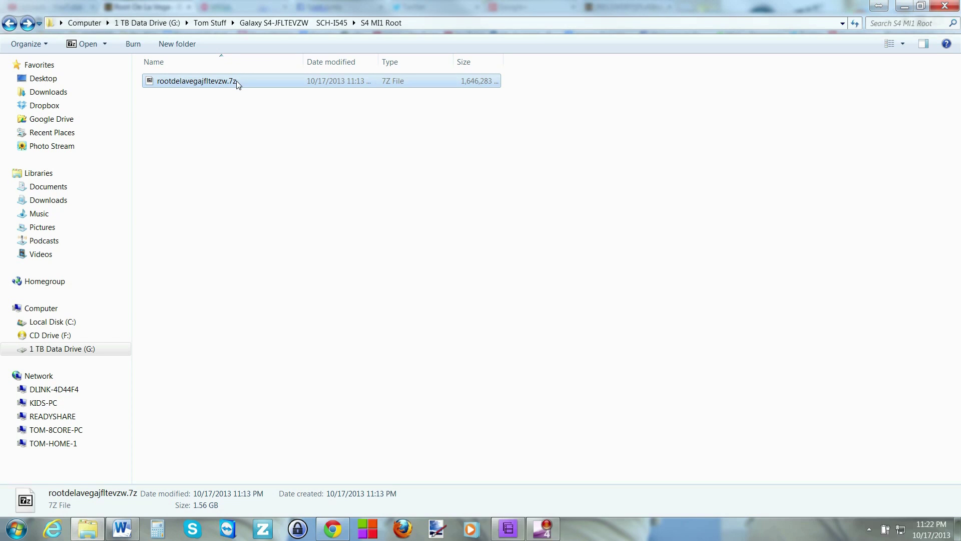
double_click(211, 83)
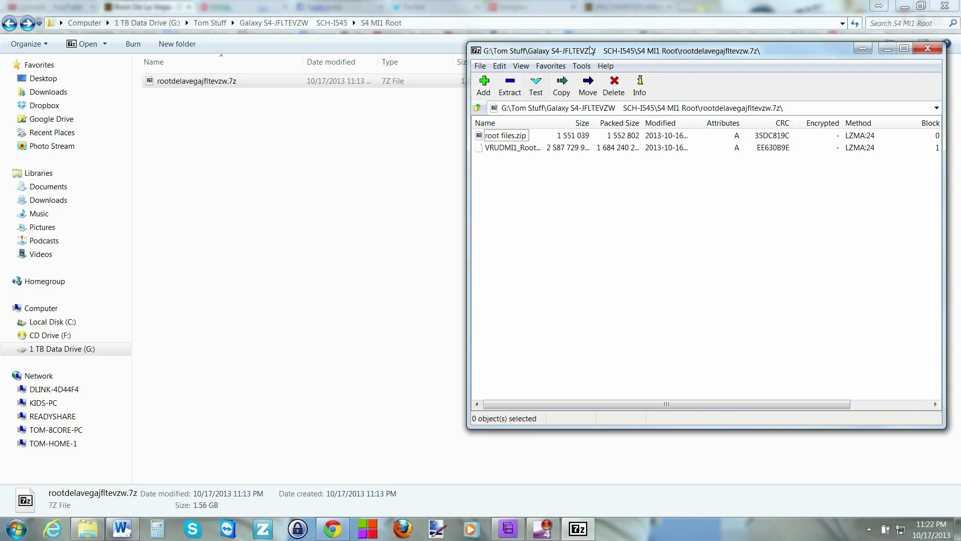
left_click_drag(779, 51, 723, 53)
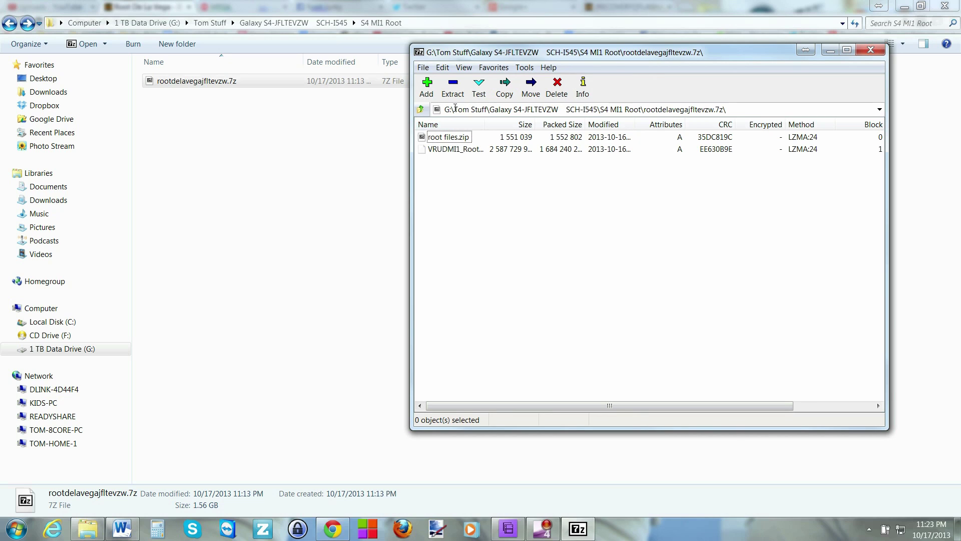
left_click(453, 88)
left_click(537, 331)
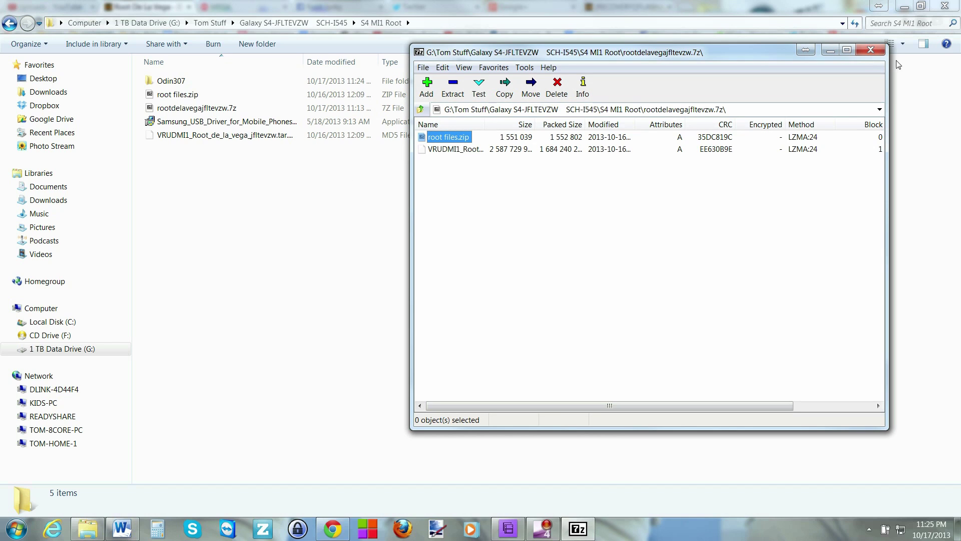
left_click(870, 50)
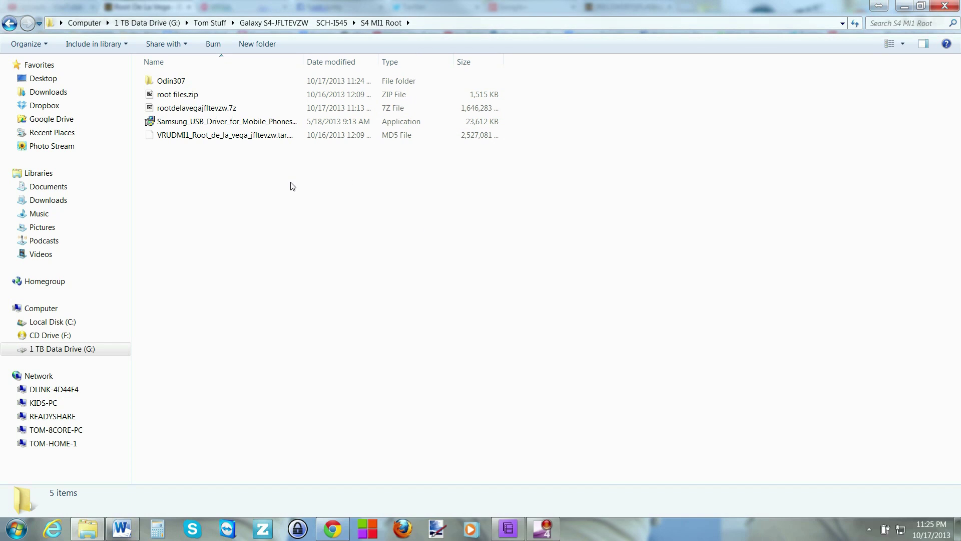
Step: Look over the files in the S4 MI1 Root folder and launch Odin3 v3.07.exe from the Odin307 folder
left_click(223, 123)
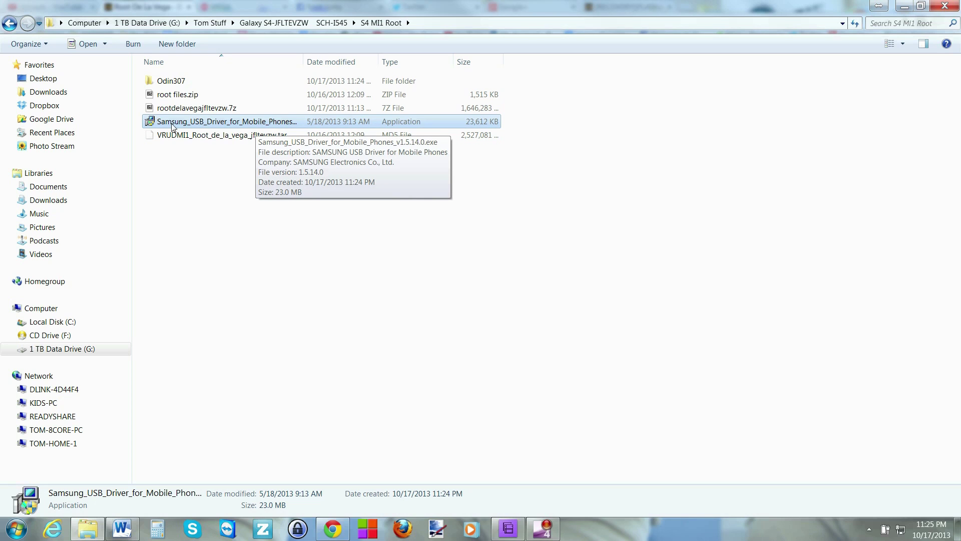
left_click(158, 85)
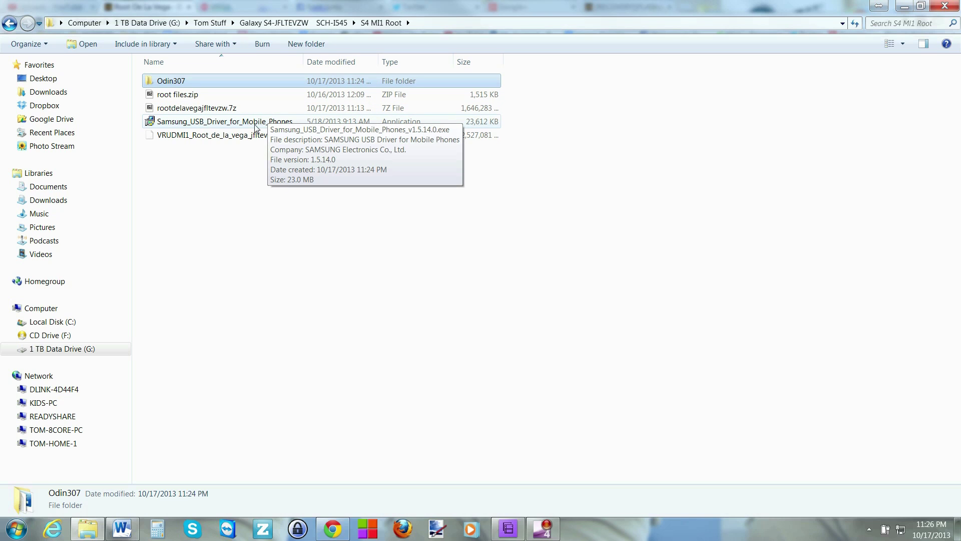
left_click(183, 97)
left_click(195, 140)
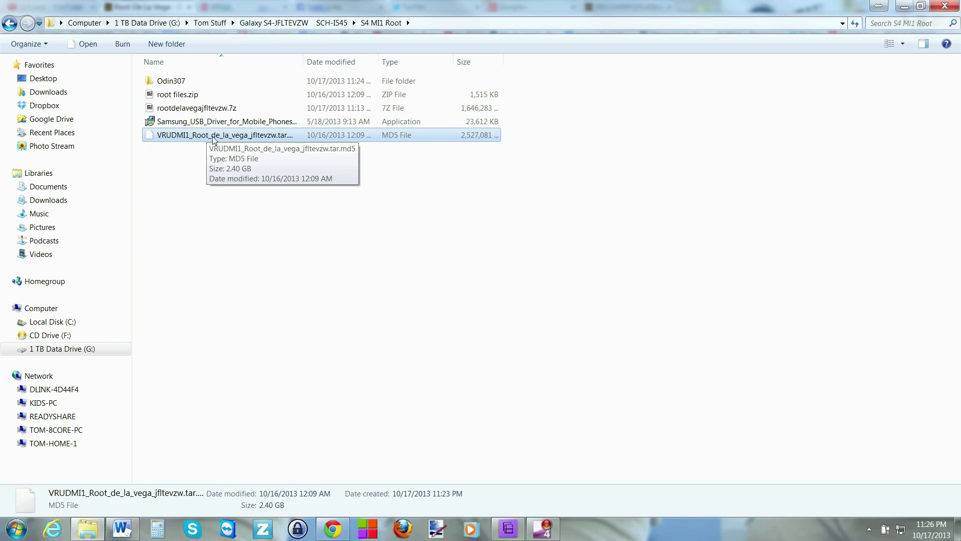
double_click(170, 82)
left_click(200, 82)
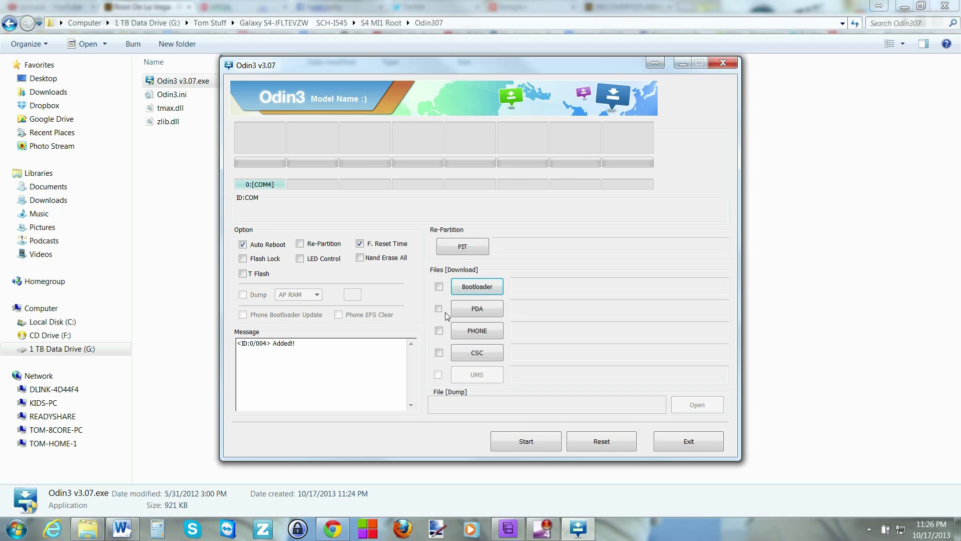
Step: Load VRUDMI1_Root_de_la_vega_jfltevzw.tar.md5 from the S4 MI1 Root folder as Odin's PDA file and start flashing
left_click(490, 312)
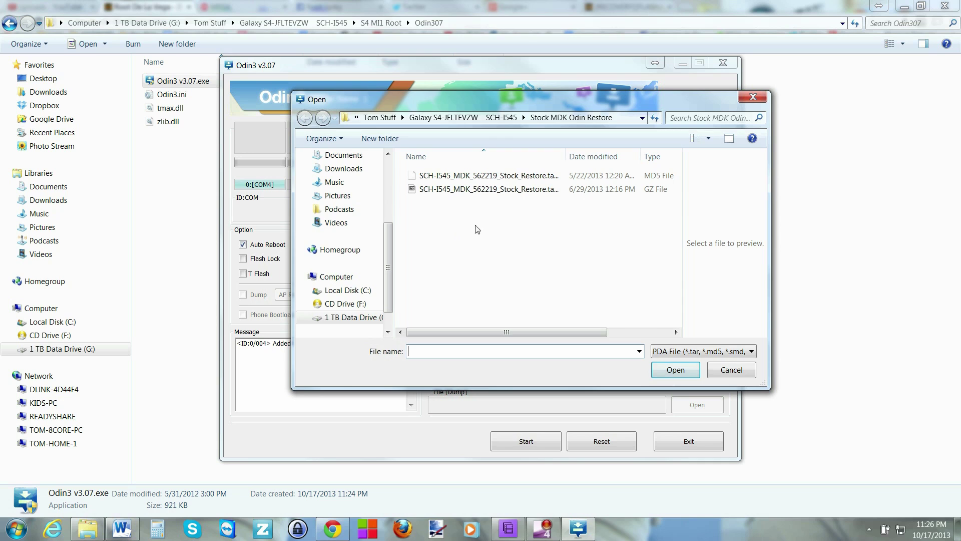
left_click(501, 118)
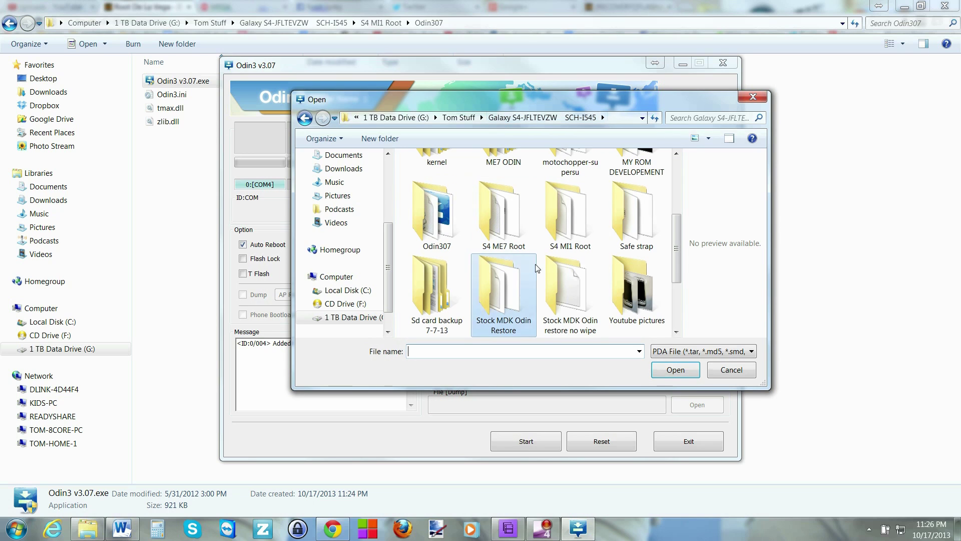
left_click(587, 226)
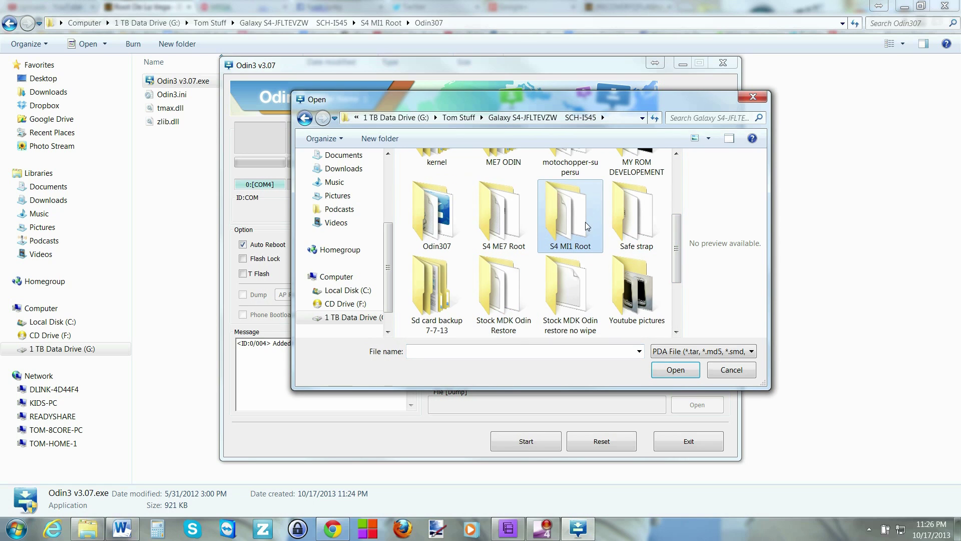
double_click(586, 225)
left_click(442, 191)
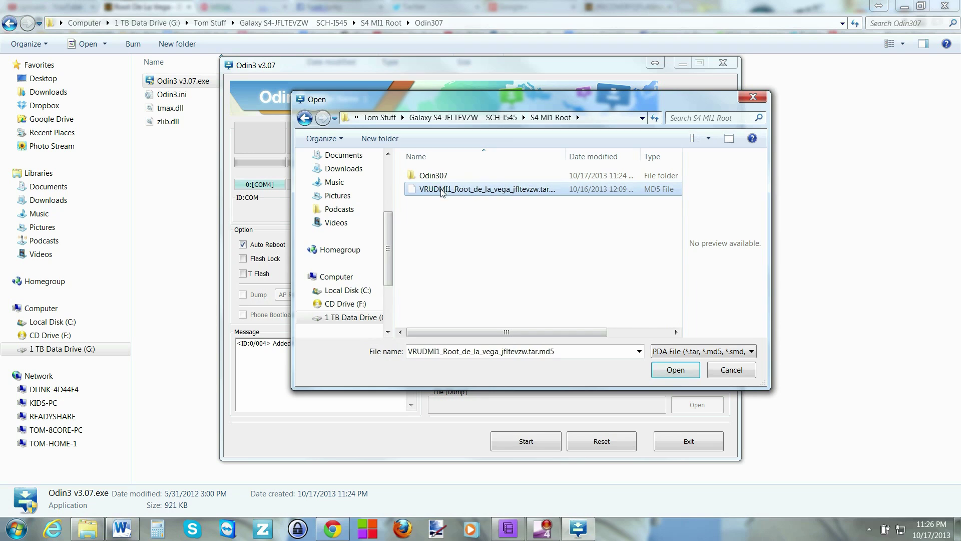
double_click(529, 192)
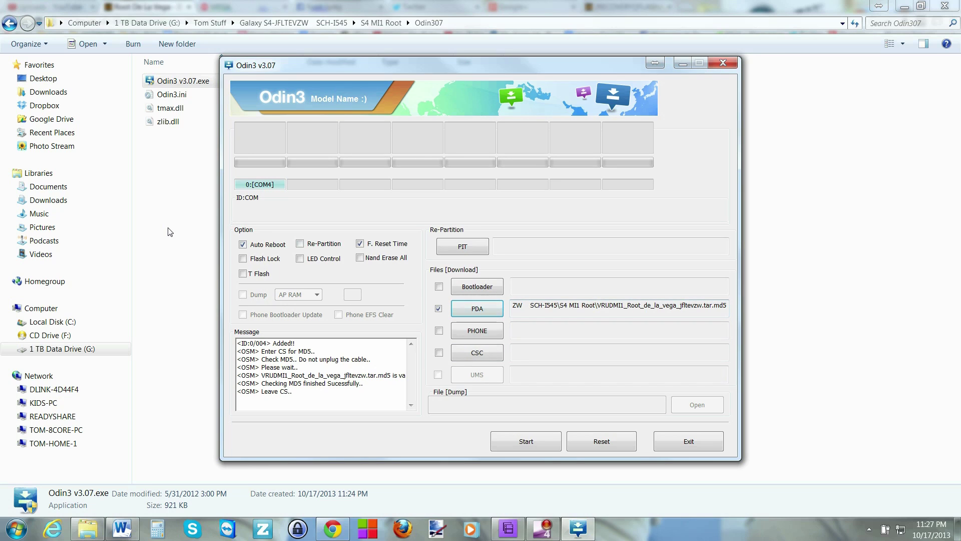
left_click(531, 445)
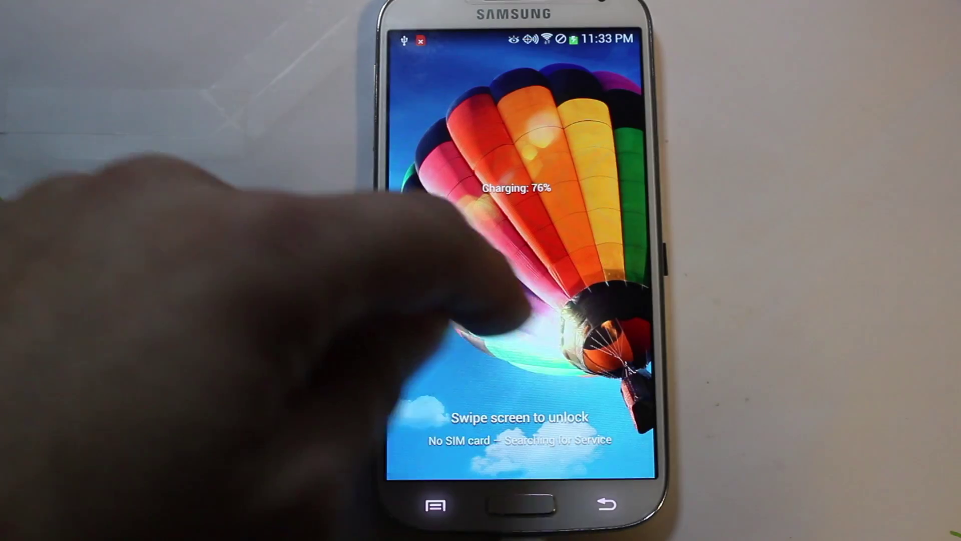
left_click_drag(538, 323, 441, 351)
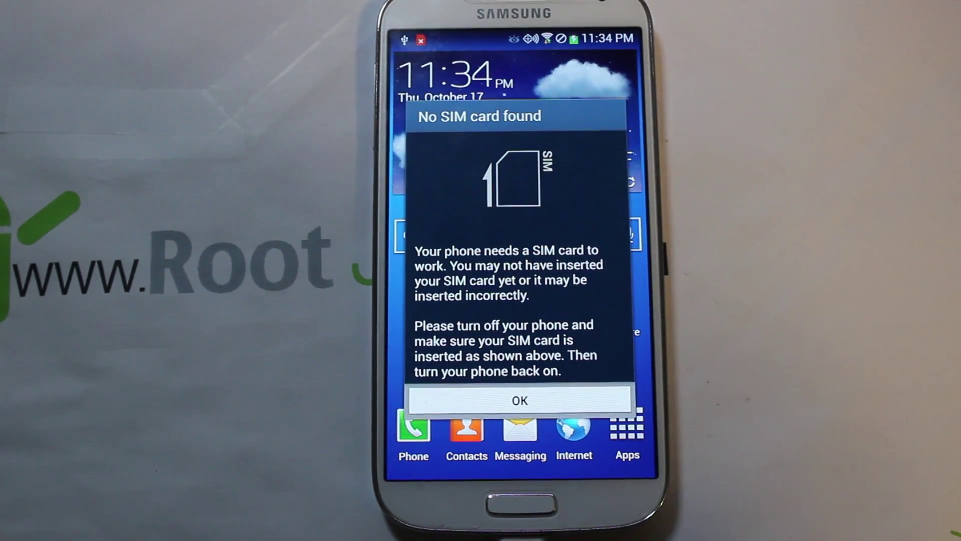
left_click(422, 400)
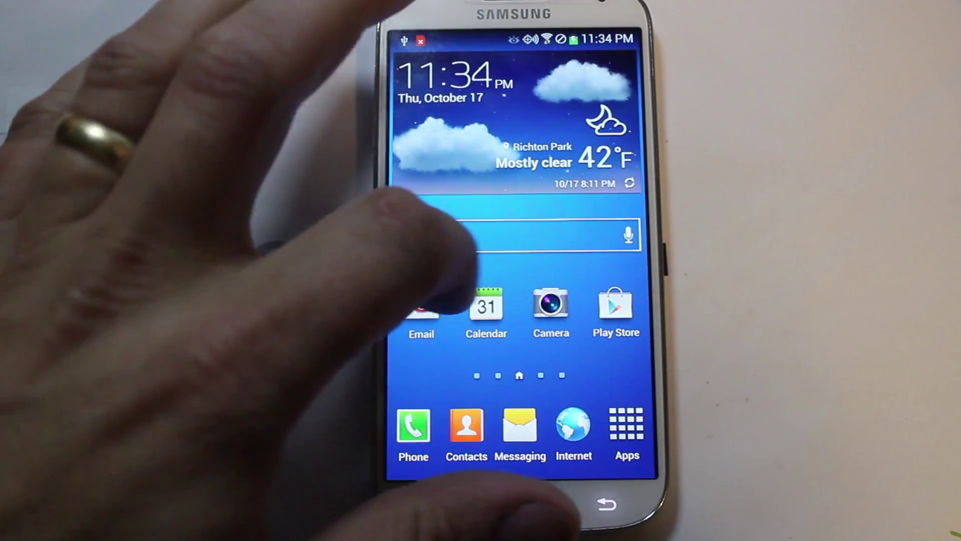
left_click_drag(441, 320, 575, 320)
left_click_drag(375, 216, 580, 255)
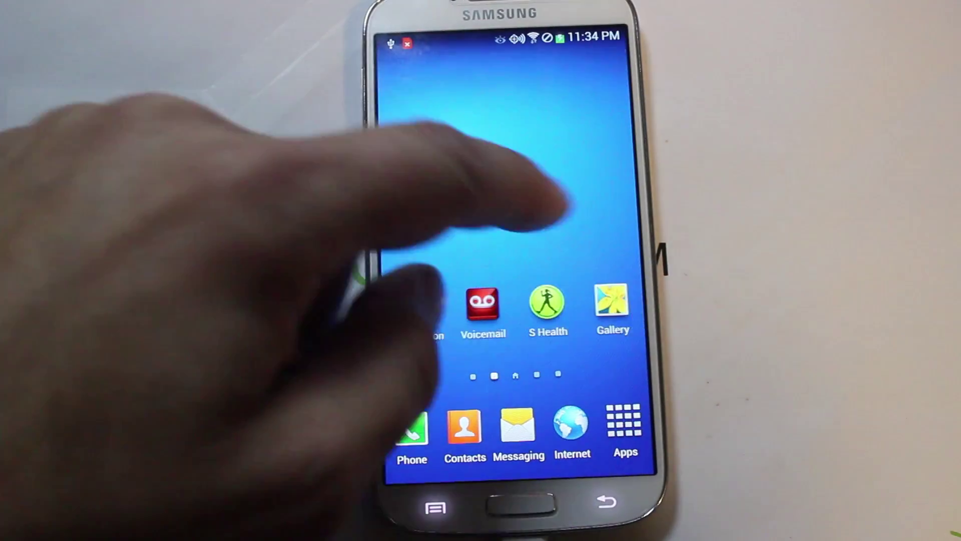
left_click_drag(568, 193, 388, 215)
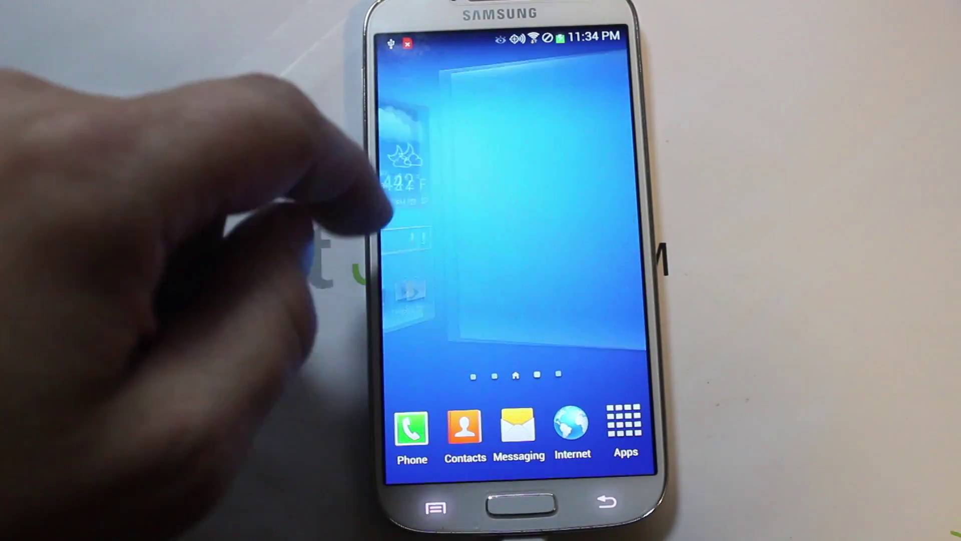
left_click_drag(557, 204, 575, 225)
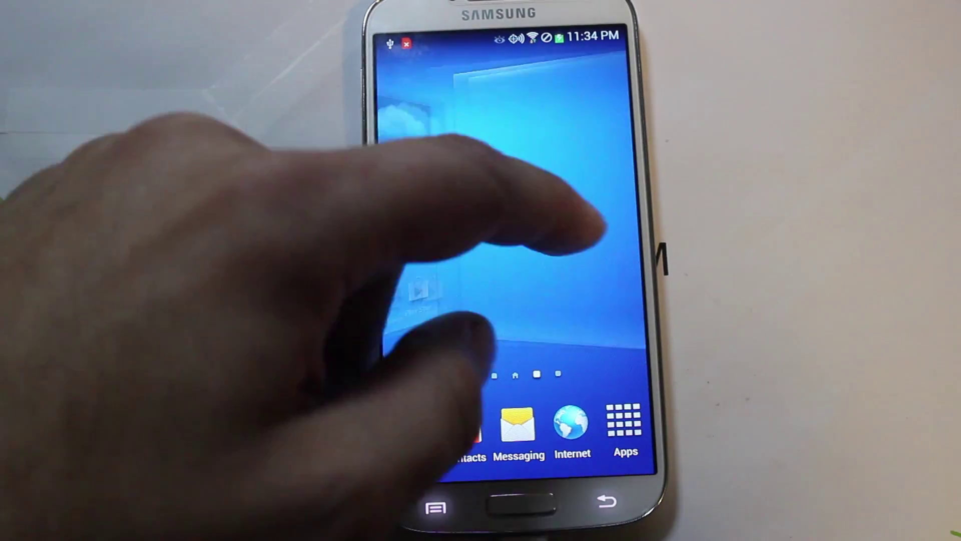
left_click_drag(395, 210, 561, 220)
left_click_drag(418, 172, 350, 190)
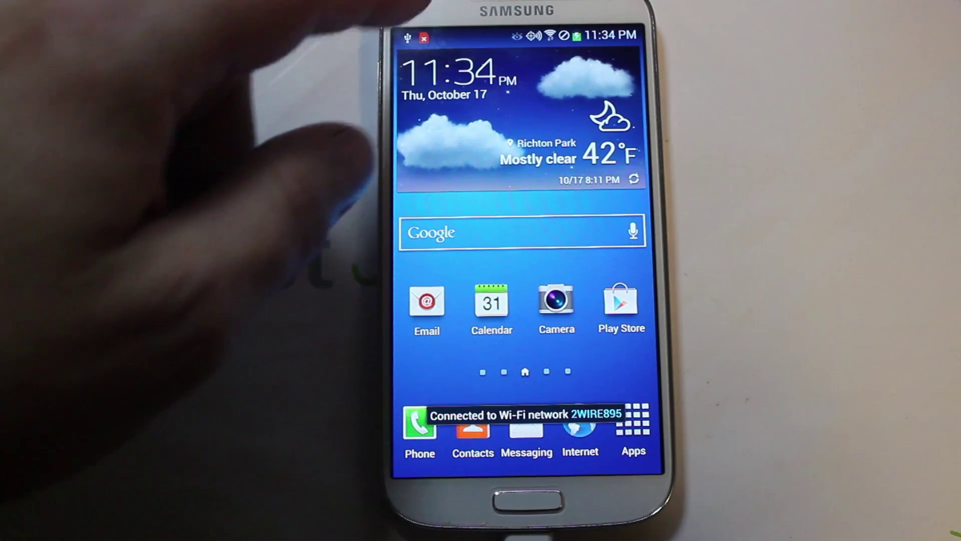
left_click_drag(451, 35, 450, 351)
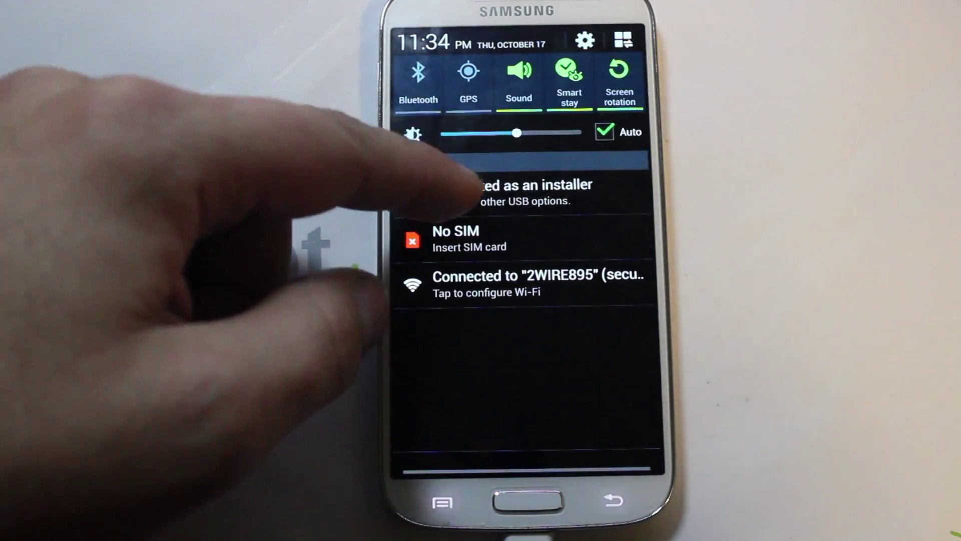
left_click(473, 193)
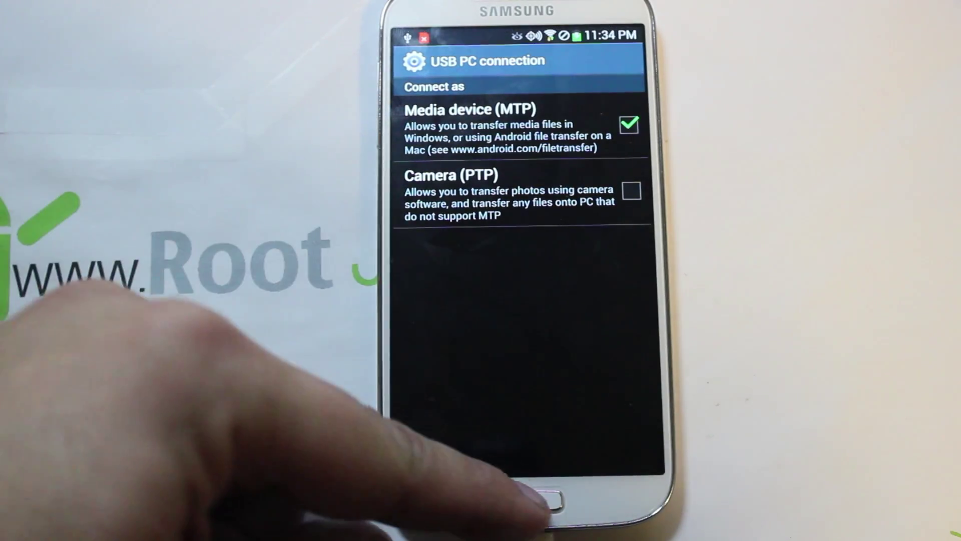
left_click(527, 500)
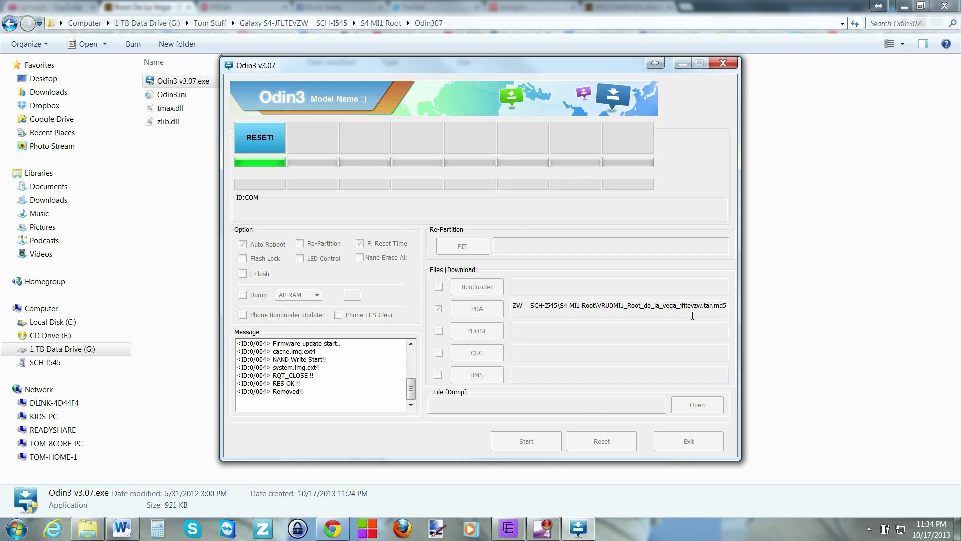
Step: Close Odin and extract root files.zip from the S4 MI1 Root folder into a new subfolder named sd
left_click(725, 65)
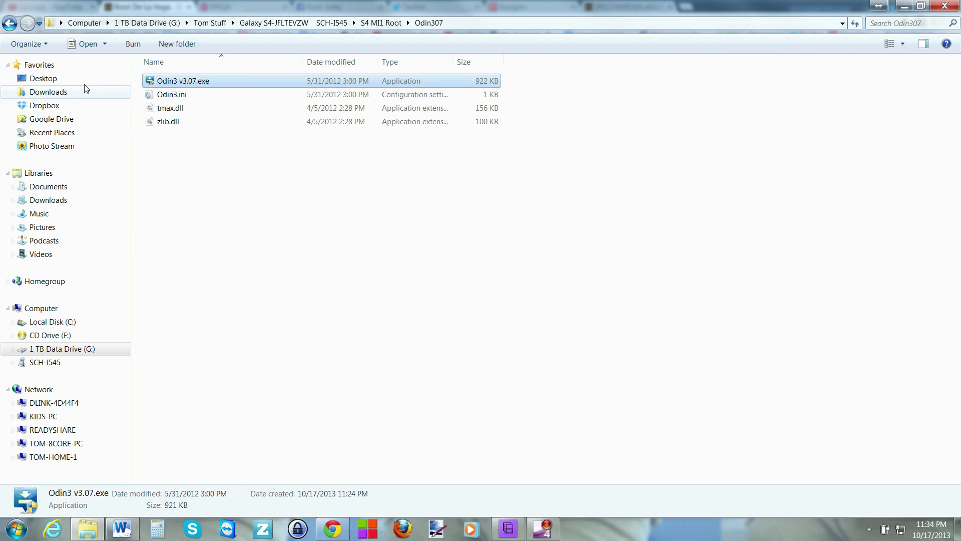
left_click(9, 23)
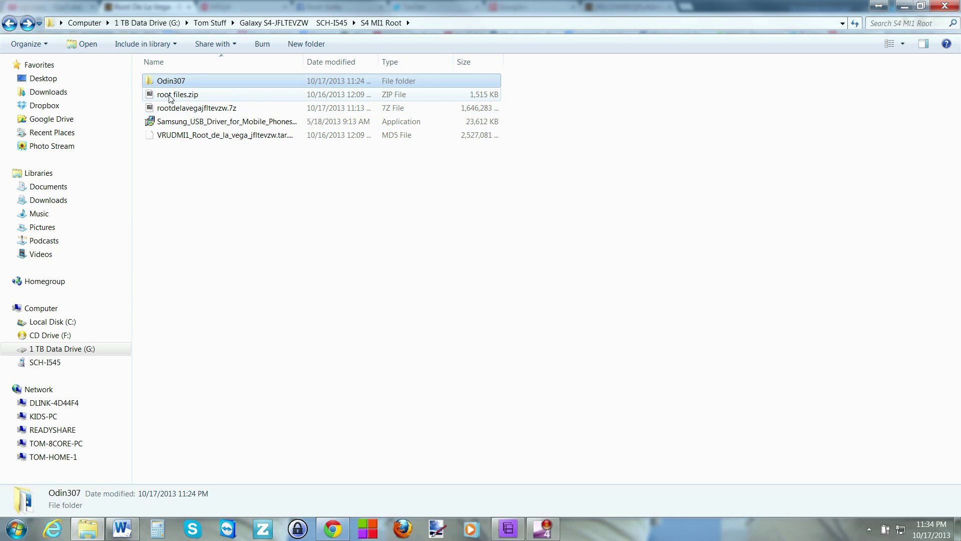
left_click(195, 97)
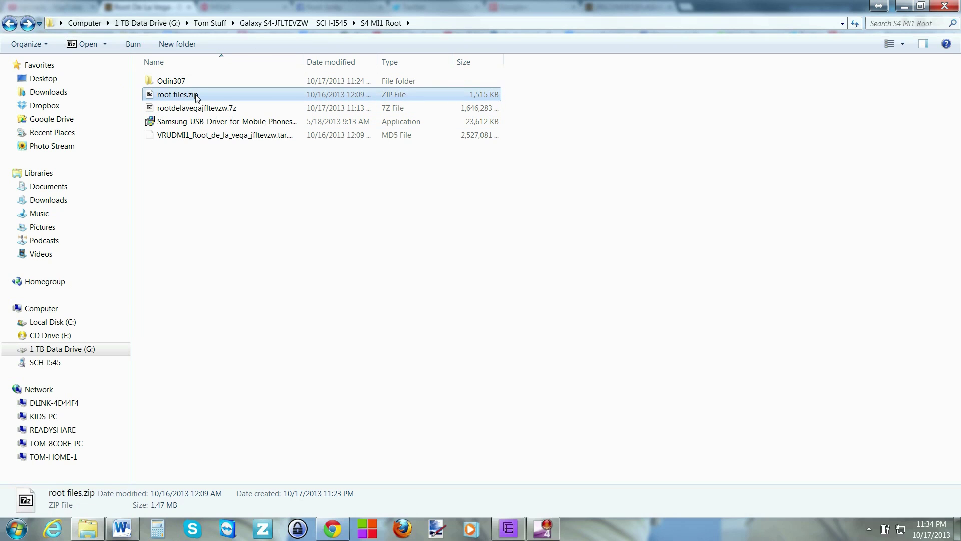
double_click(191, 97)
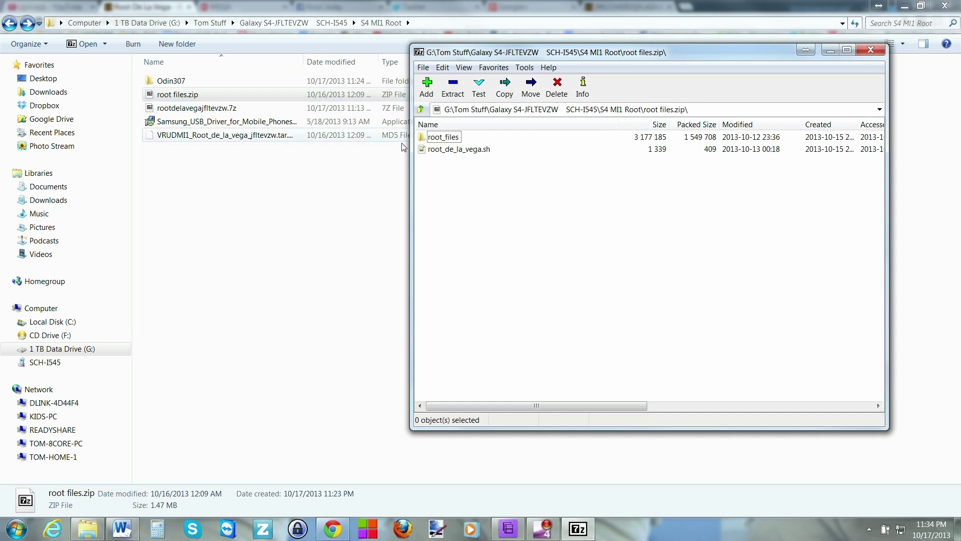
left_click(453, 88)
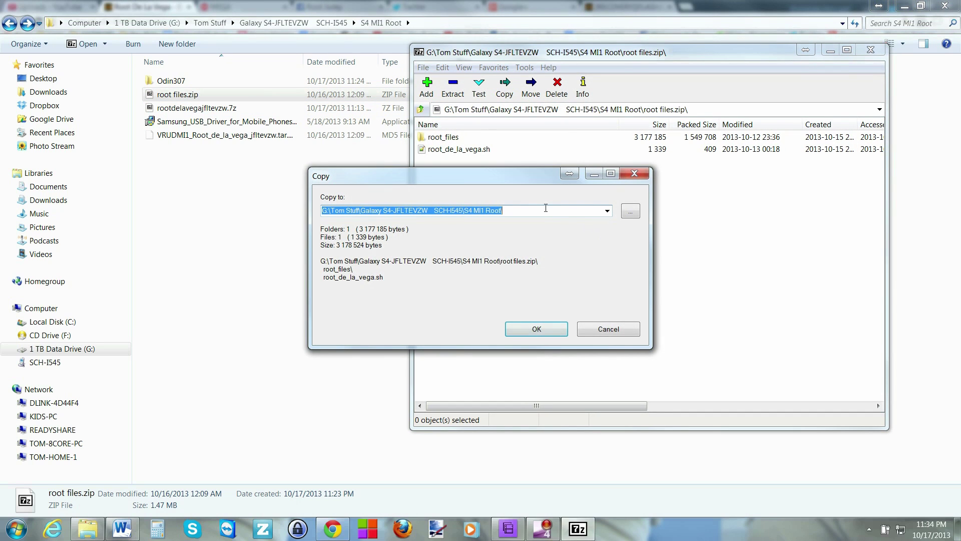
left_click(546, 208)
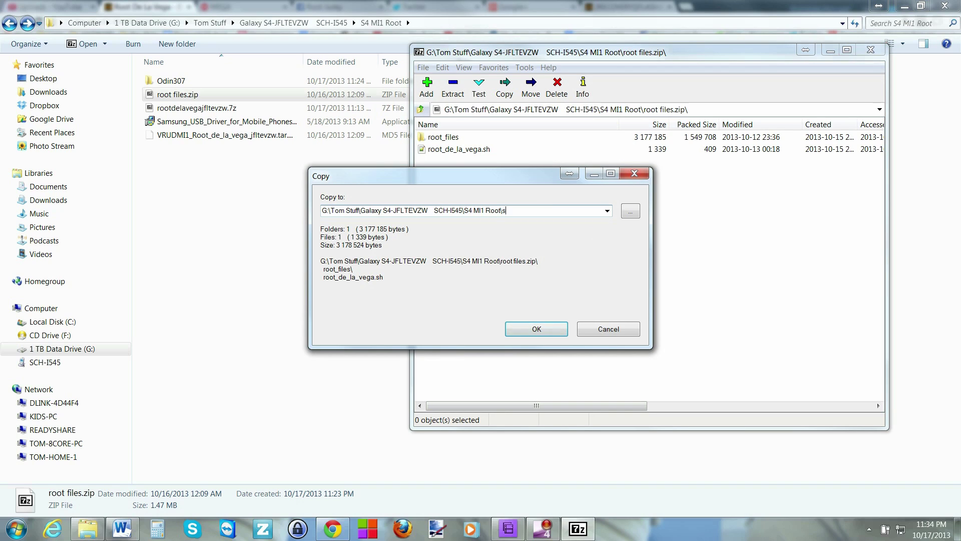
left_click(559, 335)
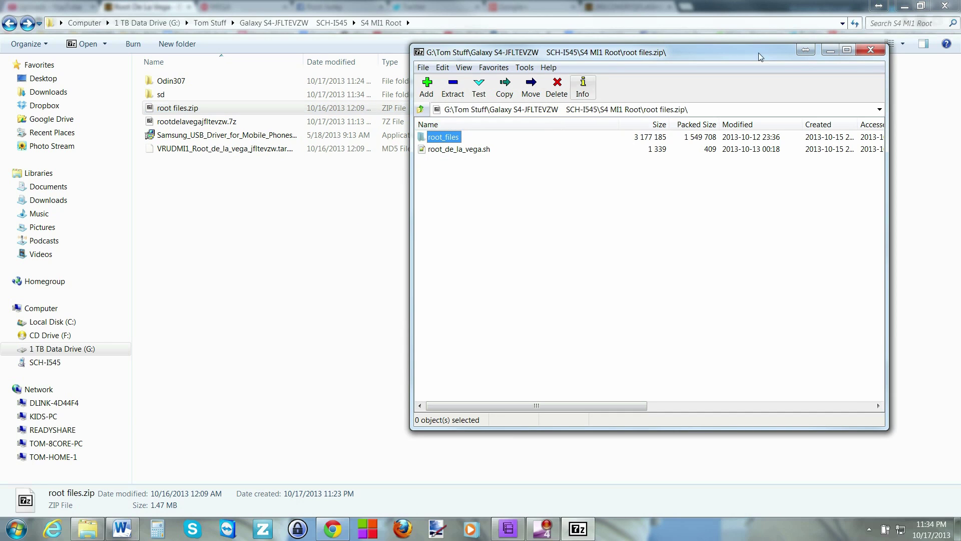
Step: Close the 7-Zip archive window and copy root_files and root_de_la_vega.sh from the sd folder to the clipboard
left_click(879, 54)
left_click(298, 331)
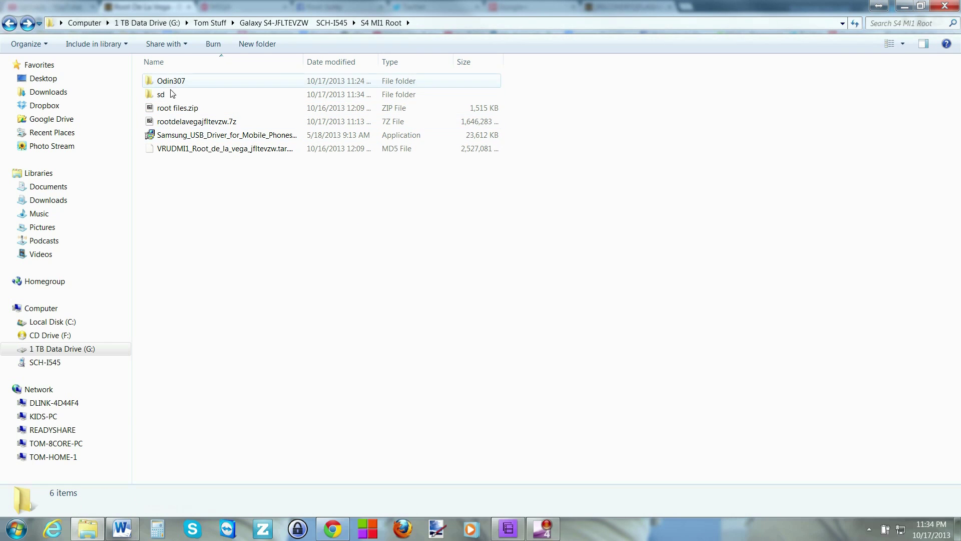
double_click(162, 96)
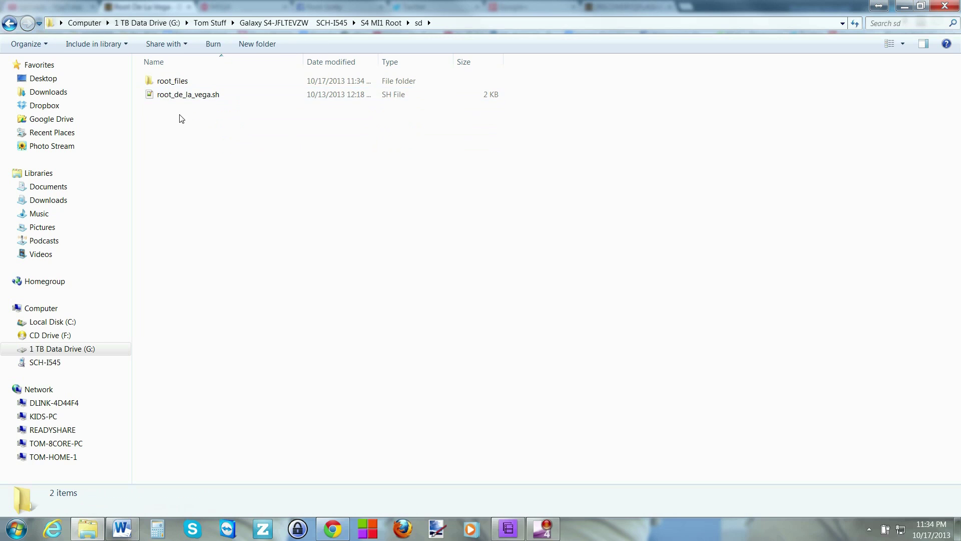
left_click_drag(184, 128, 168, 80)
right_click(168, 81)
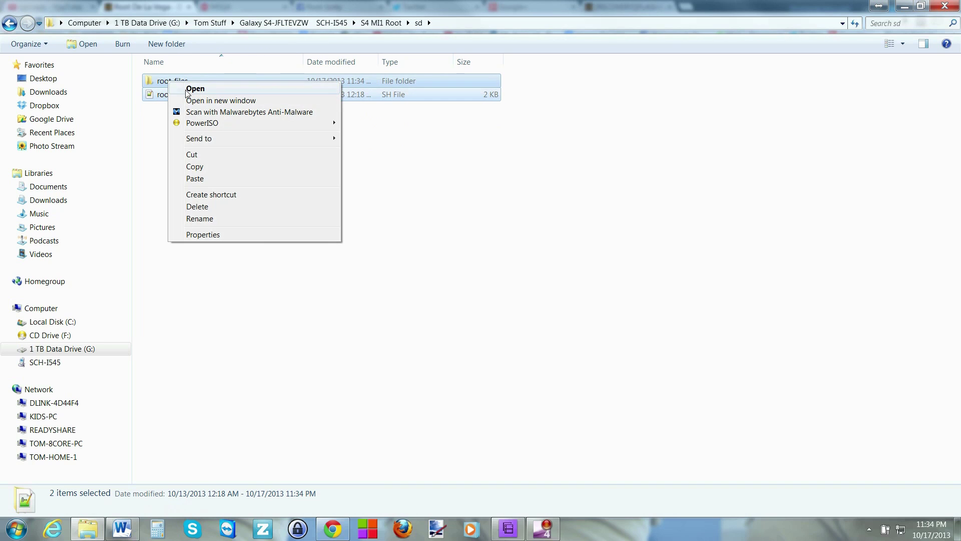
left_click(200, 168)
left_click(167, 145)
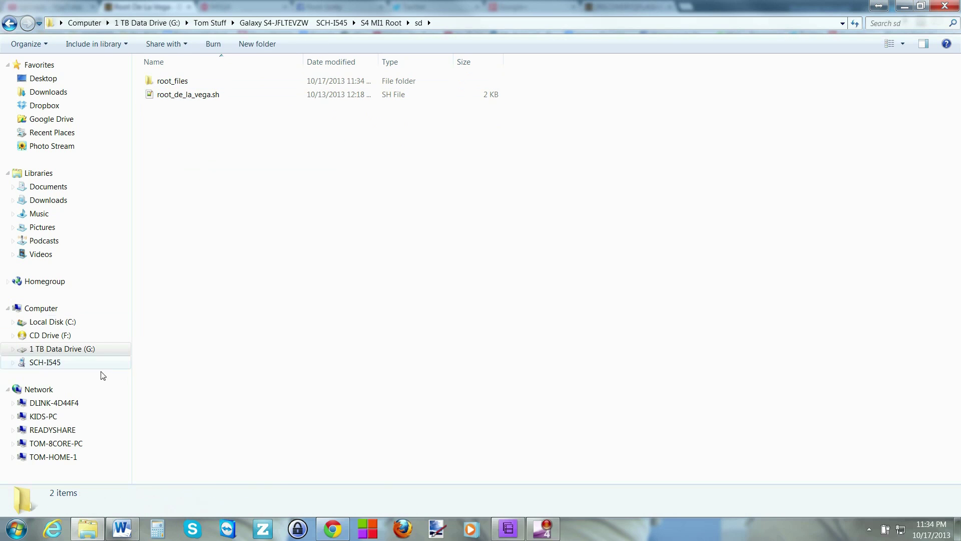
Step: Paste the copied root files into the Phone storage of the SCH-I545 and close the Explorer window
left_click(62, 365)
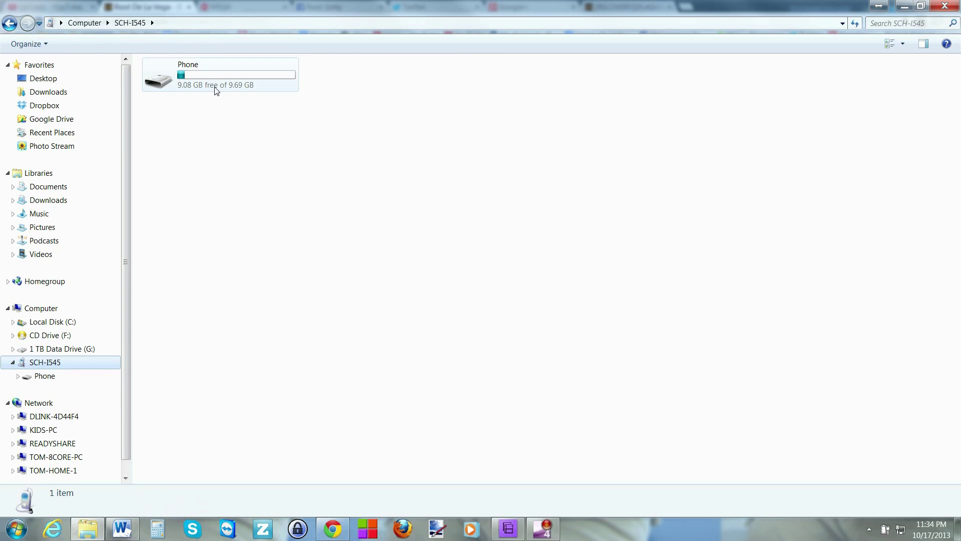
double_click(221, 76)
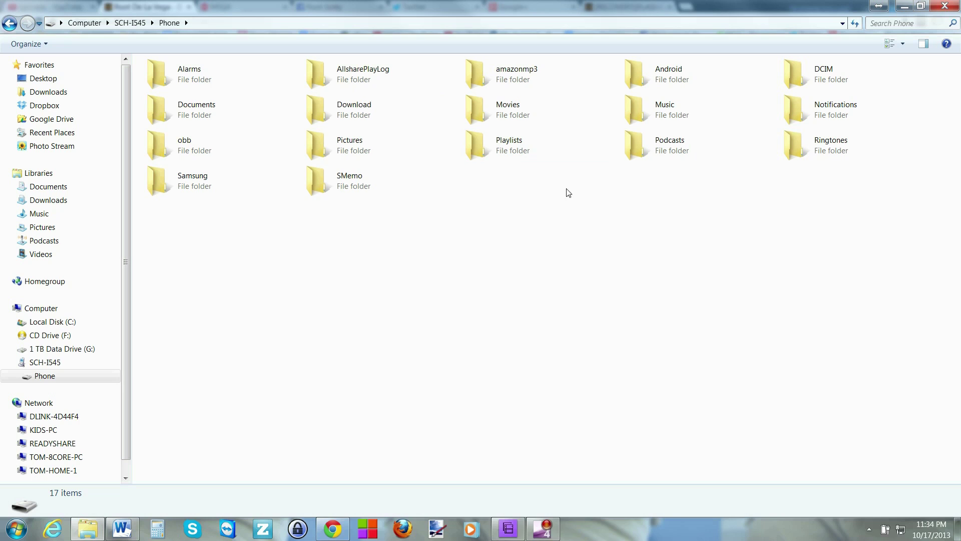
right_click(511, 208)
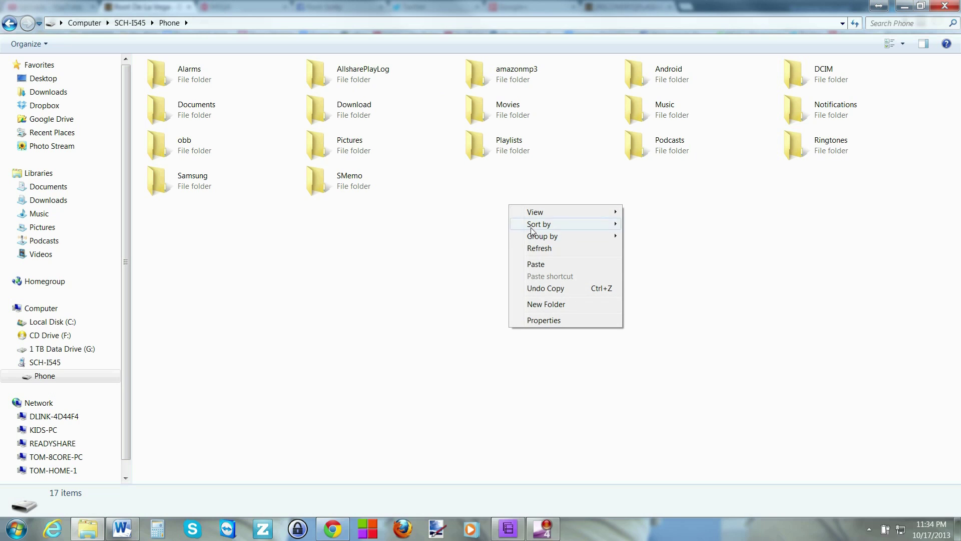
left_click(536, 265)
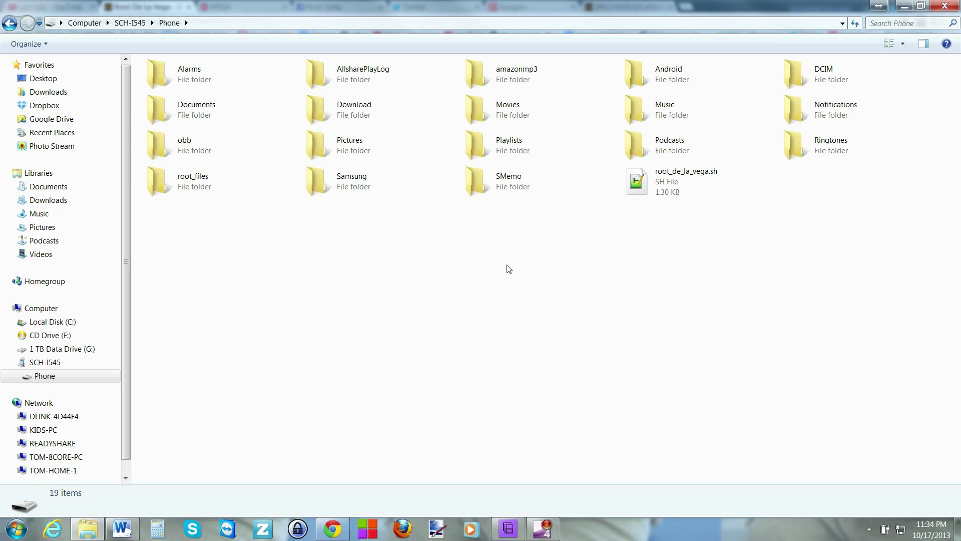
left_click(9, 23)
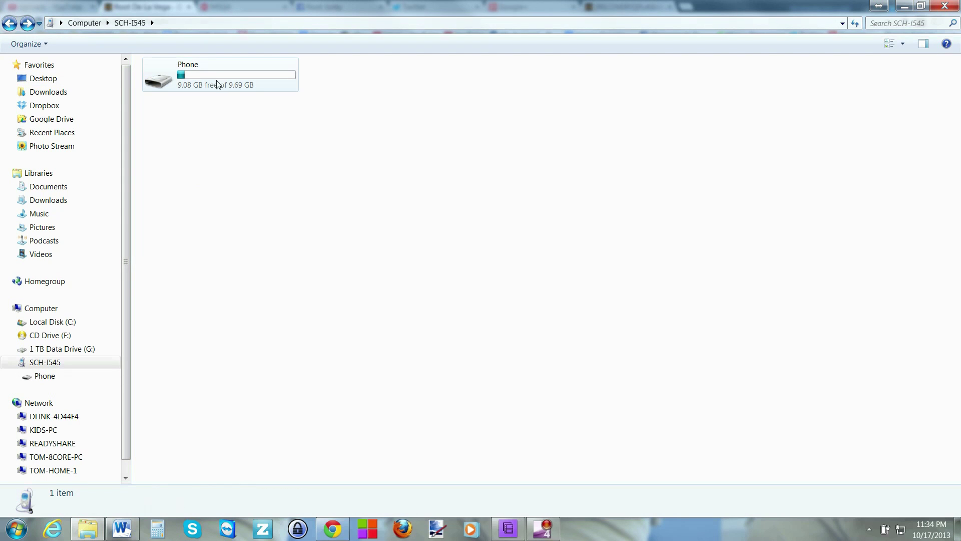
left_click(947, 6)
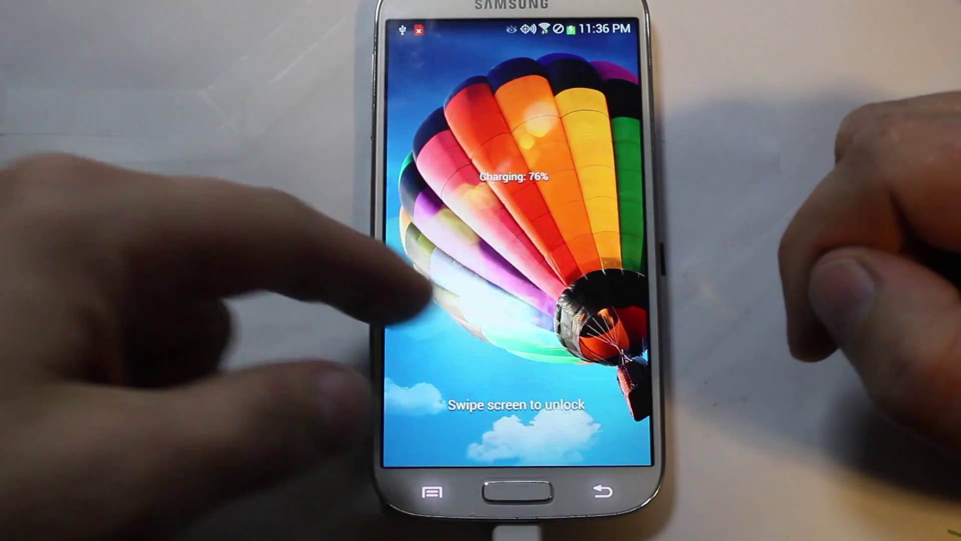
Step: On the phone, unlock the screen, set the USB PC connection to Media device (MTP), and return to the home screen
left_click_drag(425, 295, 351, 311)
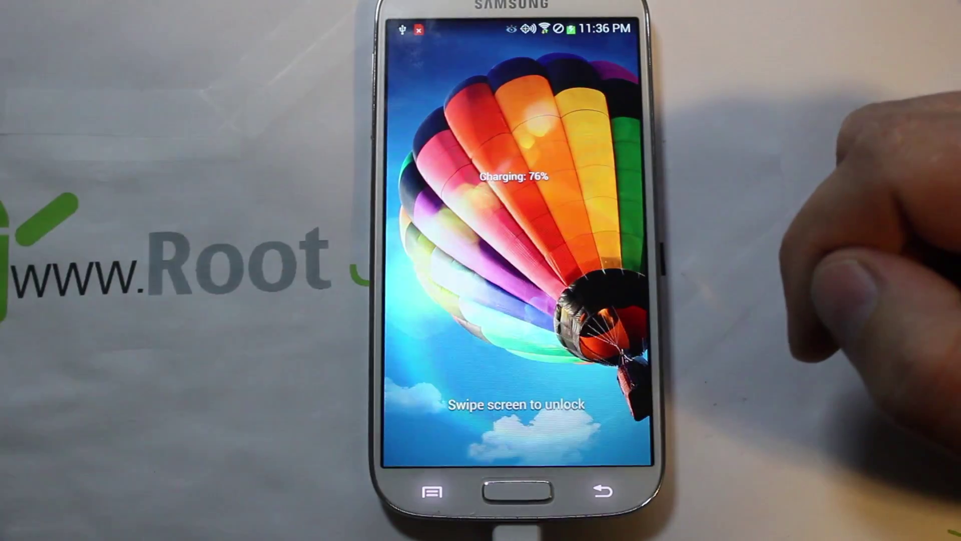
left_click(519, 389)
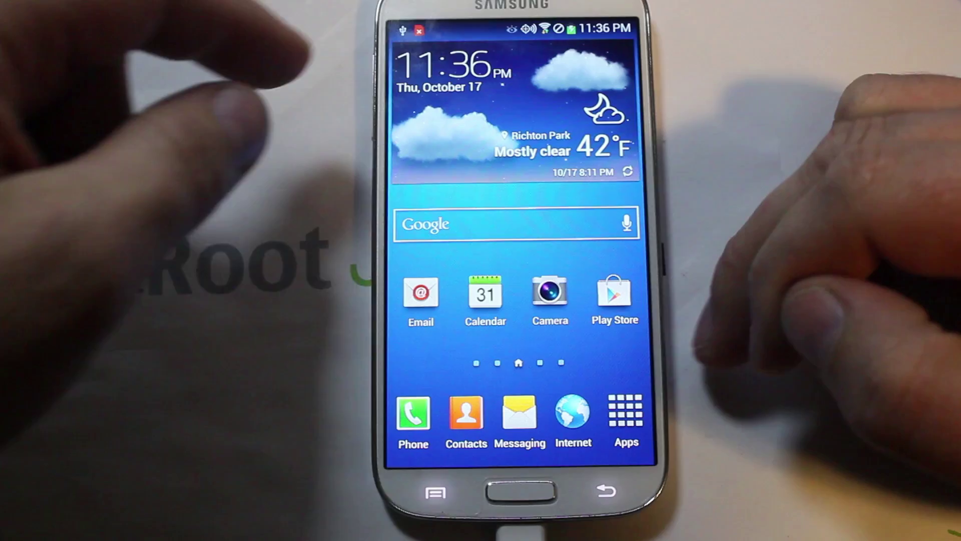
left_click_drag(410, 30, 400, 175)
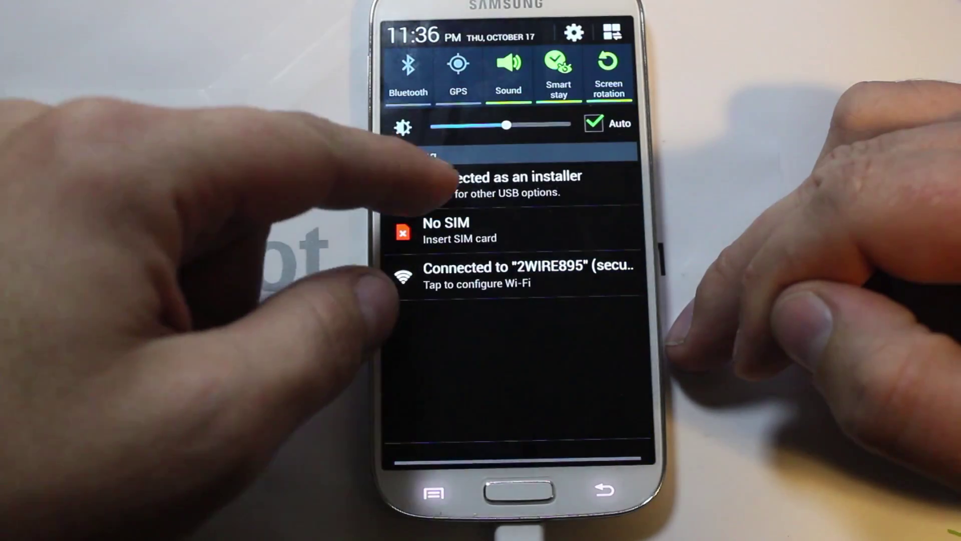
left_click(395, 173)
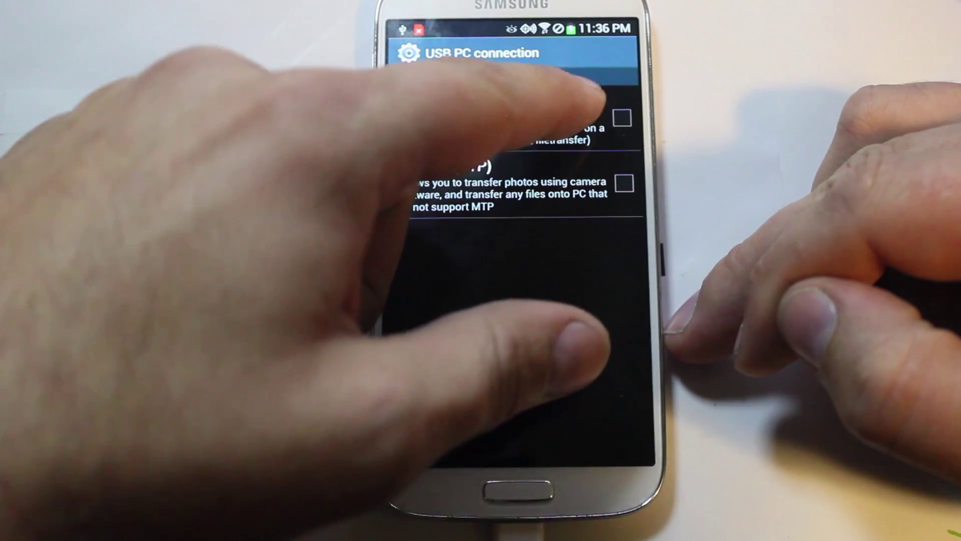
left_click(621, 118)
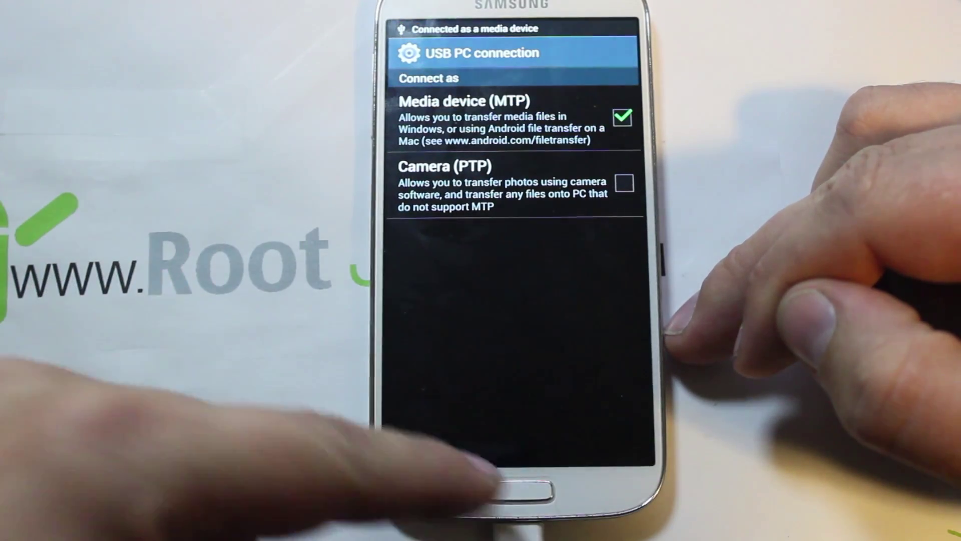
left_click(518, 492)
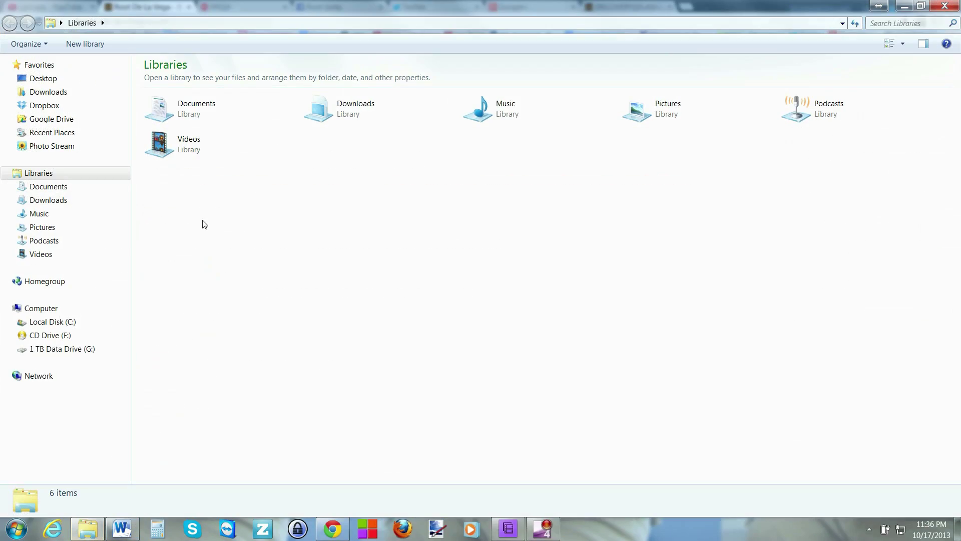
Step: In Windows Explorer, permanently delete root_files and root_de_la_vega.sh from the SCH-I545's Phone storage and close the window
left_click(50, 365)
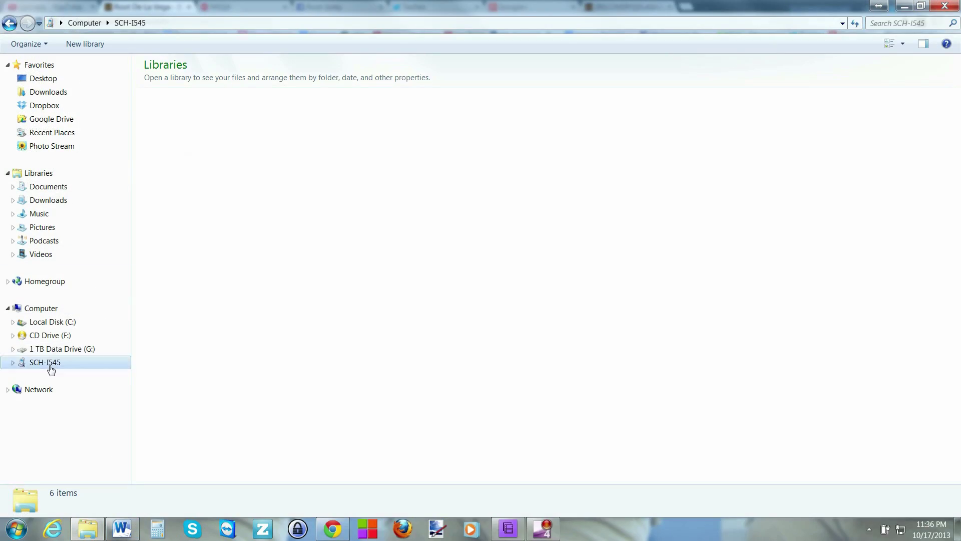
double_click(214, 94)
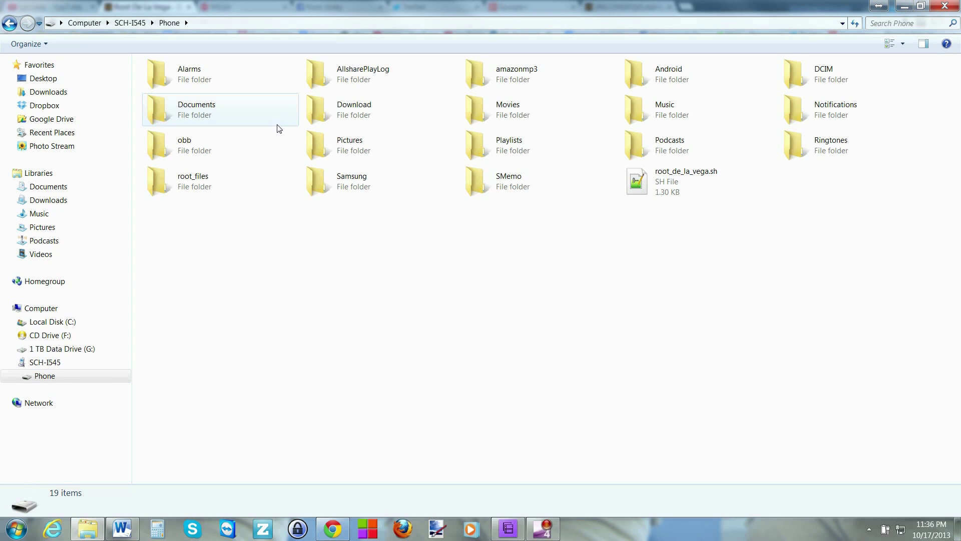
left_click(661, 180)
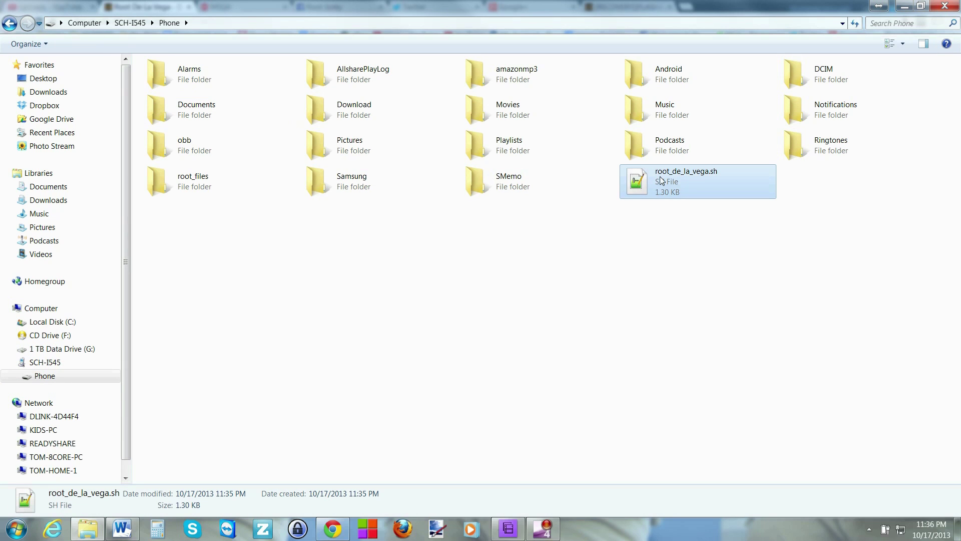
left_click(233, 187, "ctrl")
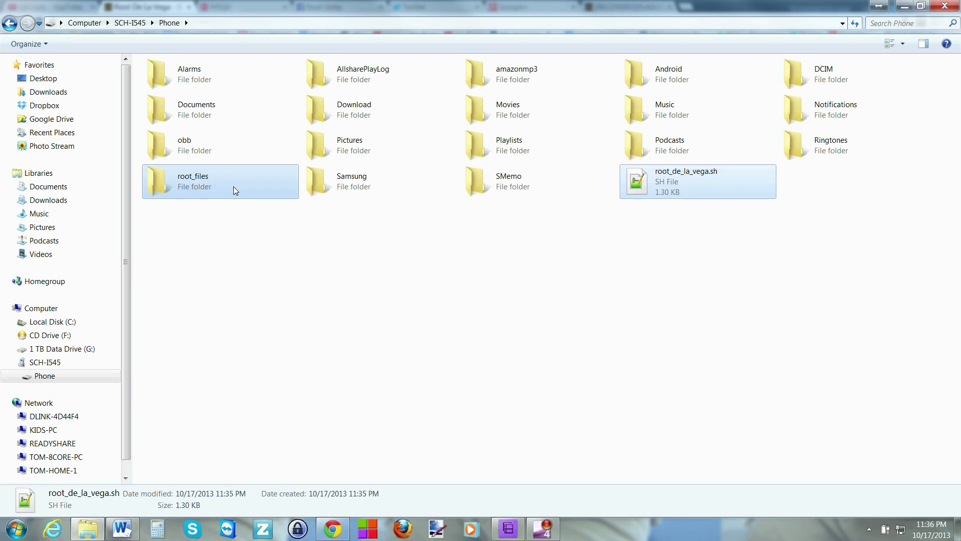
right_click(688, 182)
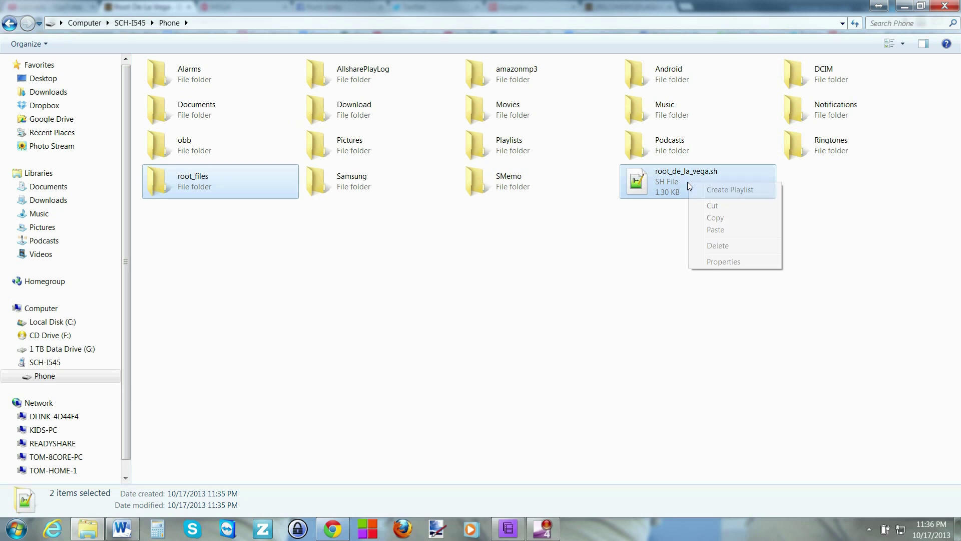
left_click(718, 246)
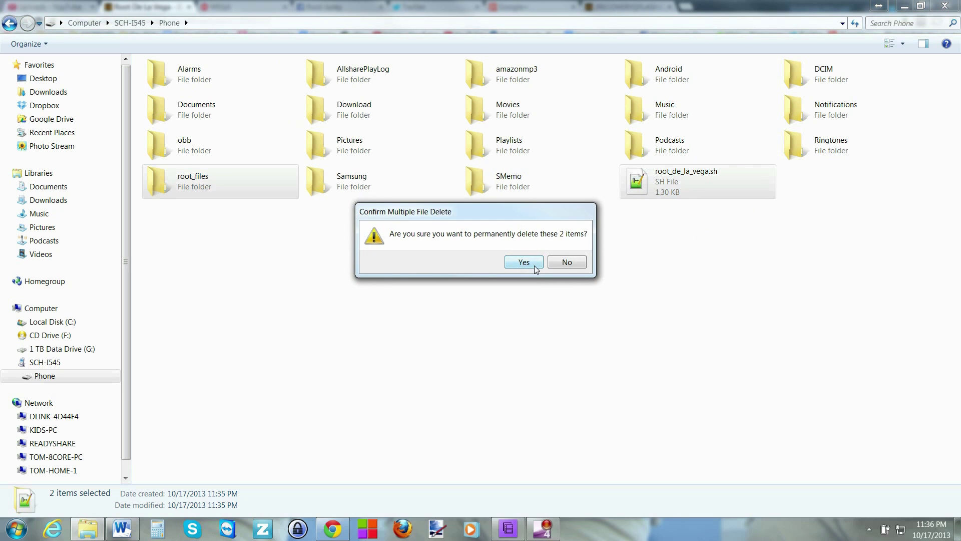
left_click(535, 266)
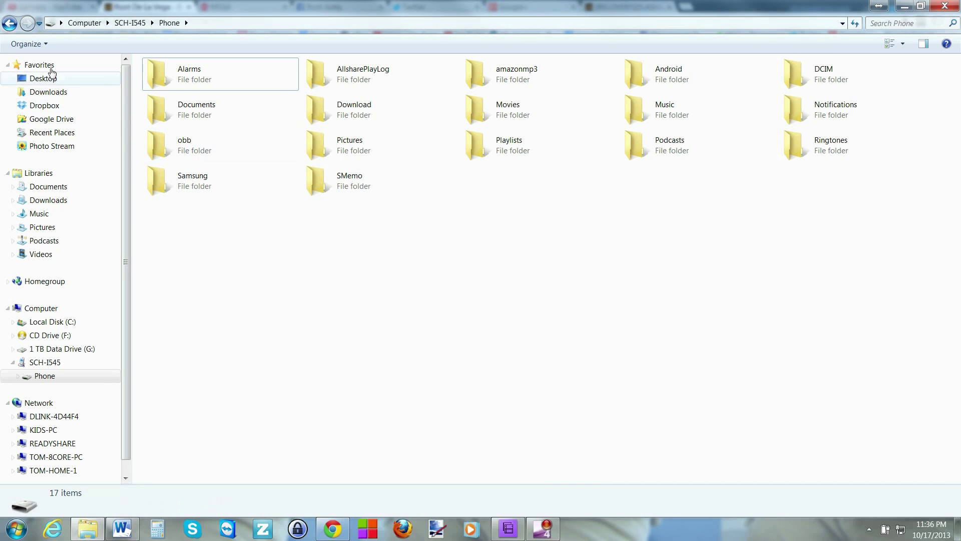
left_click(9, 23)
left_click(945, 6)
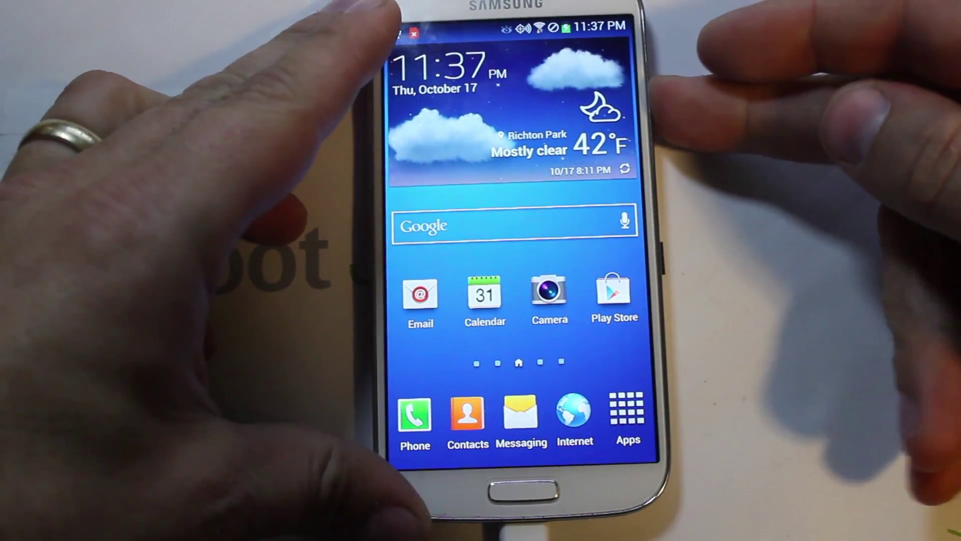
Step: Restart the phone from its Phone options and confirm the restart
key("XF86PowerOff")
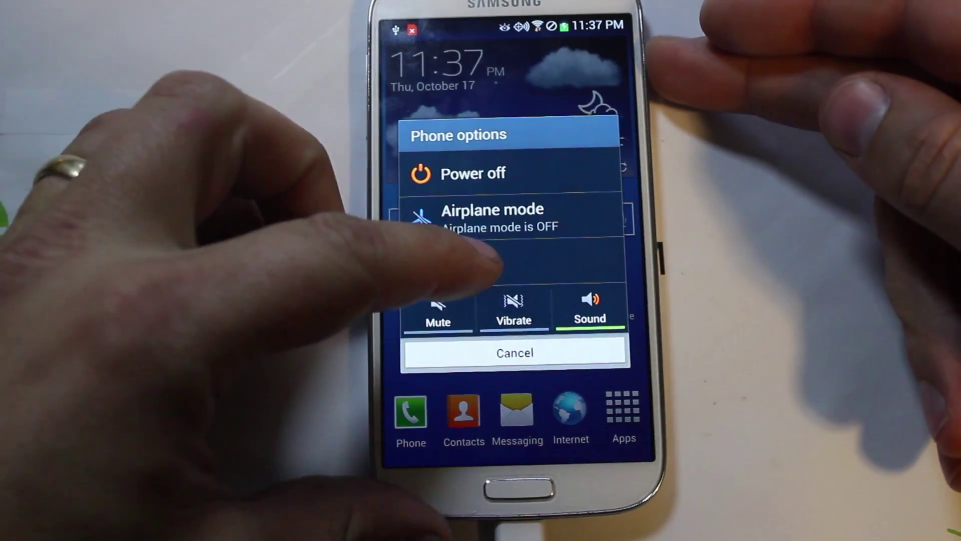
left_click(495, 260)
left_click(562, 279)
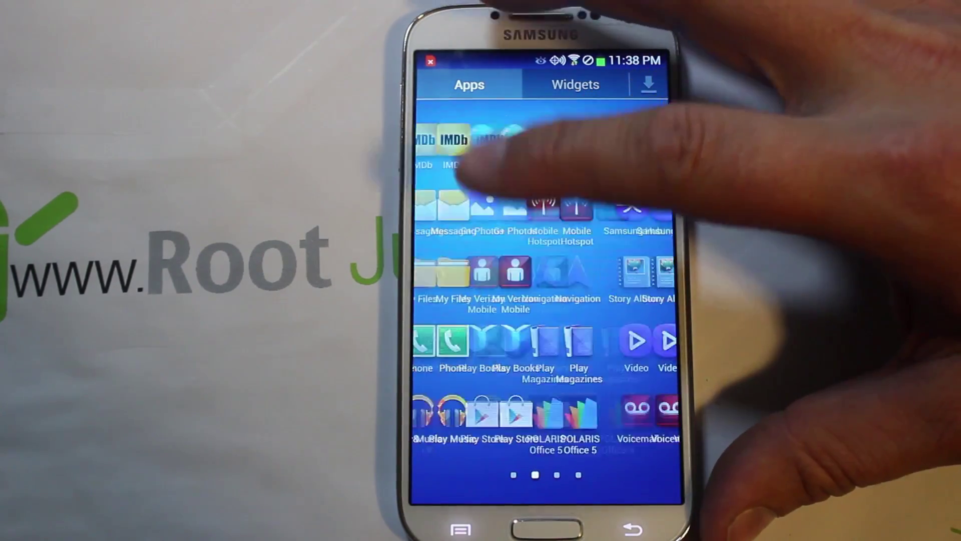
Step: Find SuperSU in the phone's app drawer, open it, decline its Follow me prompt, and return to the home screen
left_click_drag(453, 173, 425, 170)
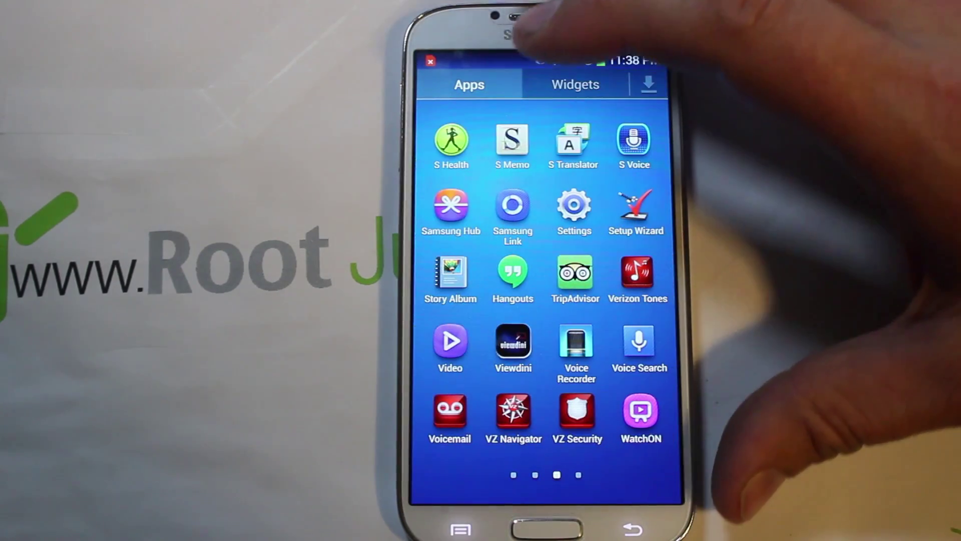
left_click_drag(638, 228, 481, 117)
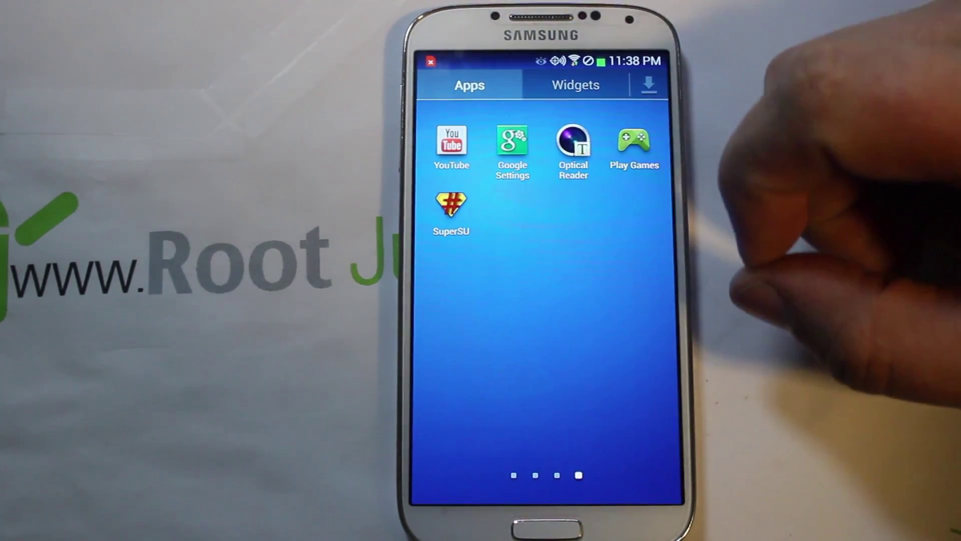
left_click(449, 202)
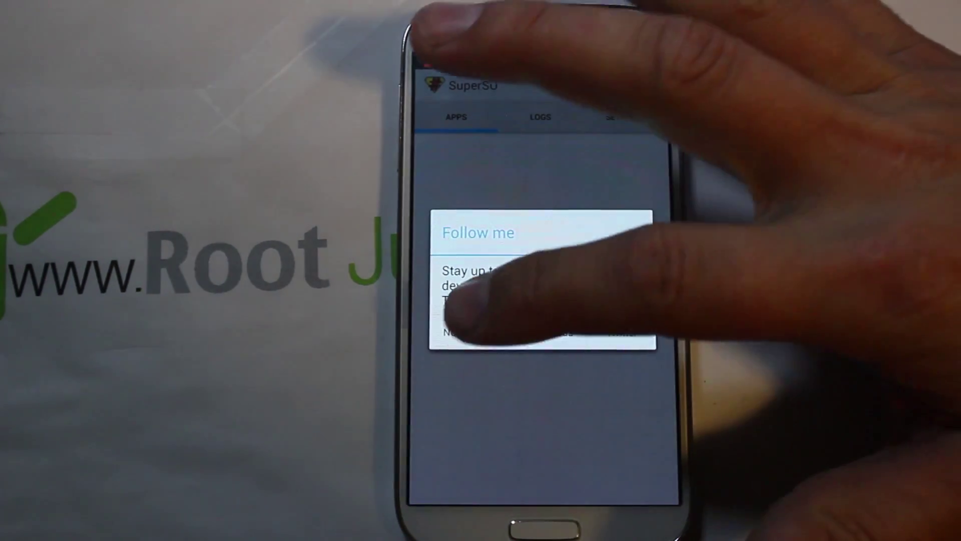
left_click(468, 332)
left_click(543, 529)
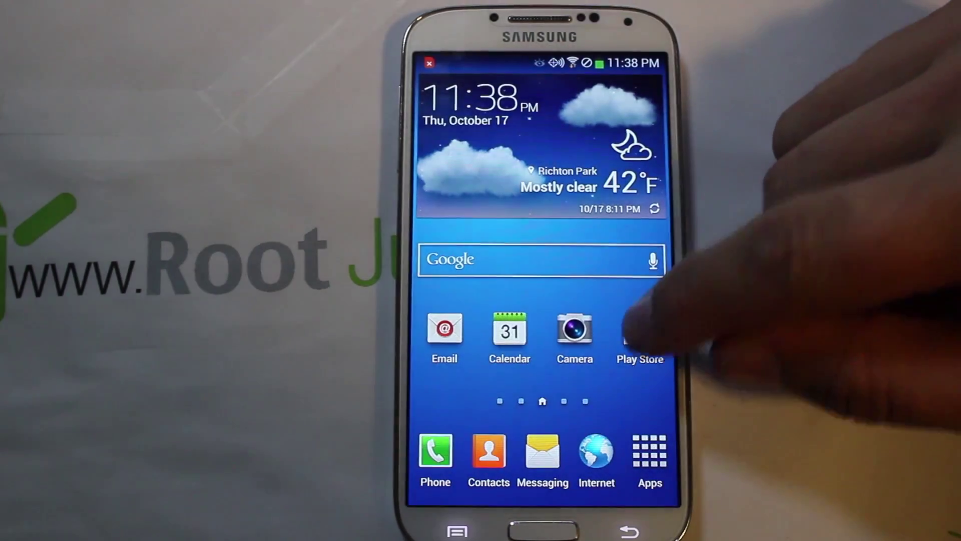
Step: Go to the Play Store and launch Root Checker from its app page
left_click(639, 324)
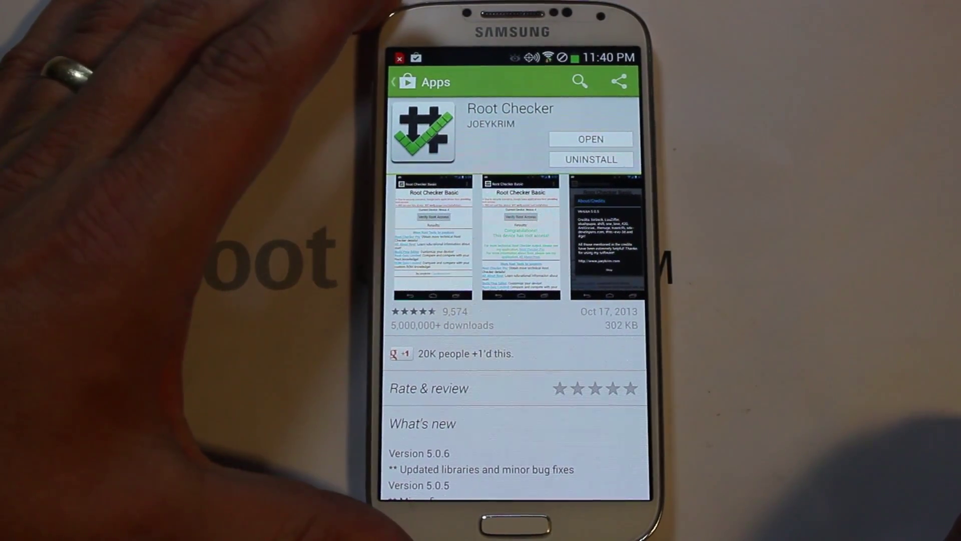
left_click(591, 139)
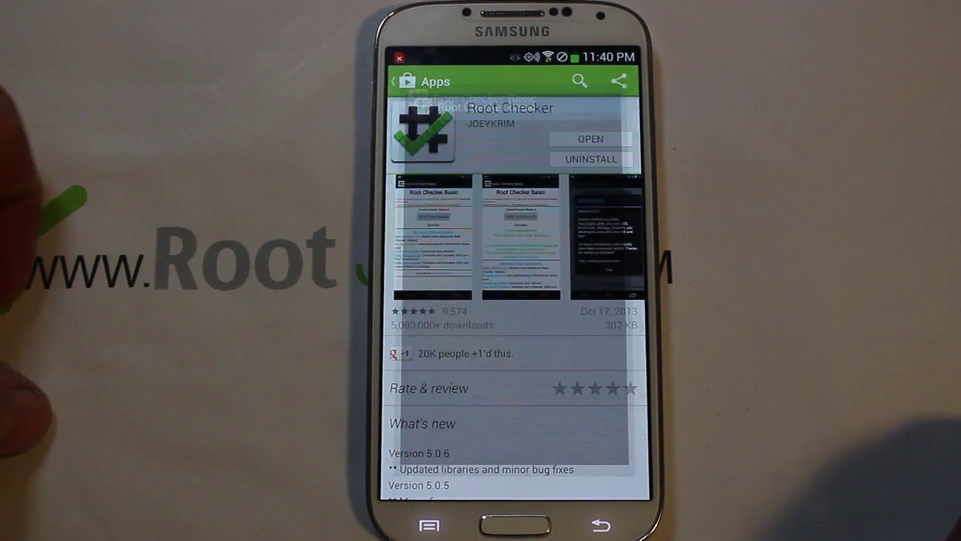